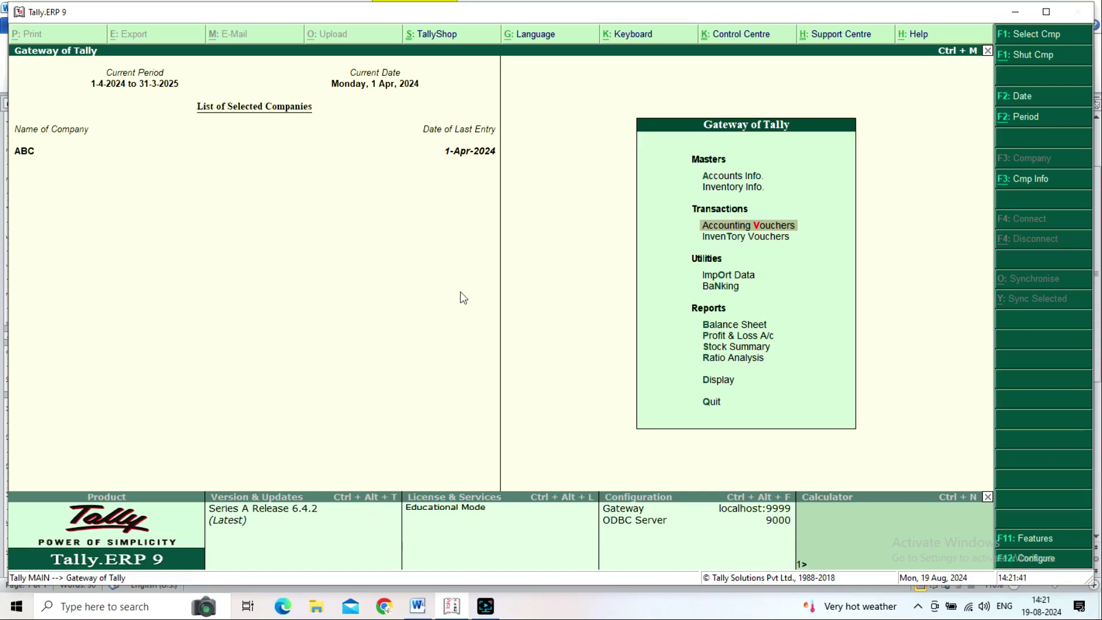
Step: Open Accounting Vouchers from the Gateway of Tally, starting with Payment voucher No. 1
{"action": "key", "text": "Down"}
{"action": "key", "text": "Up"}
{"action": "key", "text": "Up"}
{"action": "key", "text": "Down"}
{"action": "key", "text": "Down"}
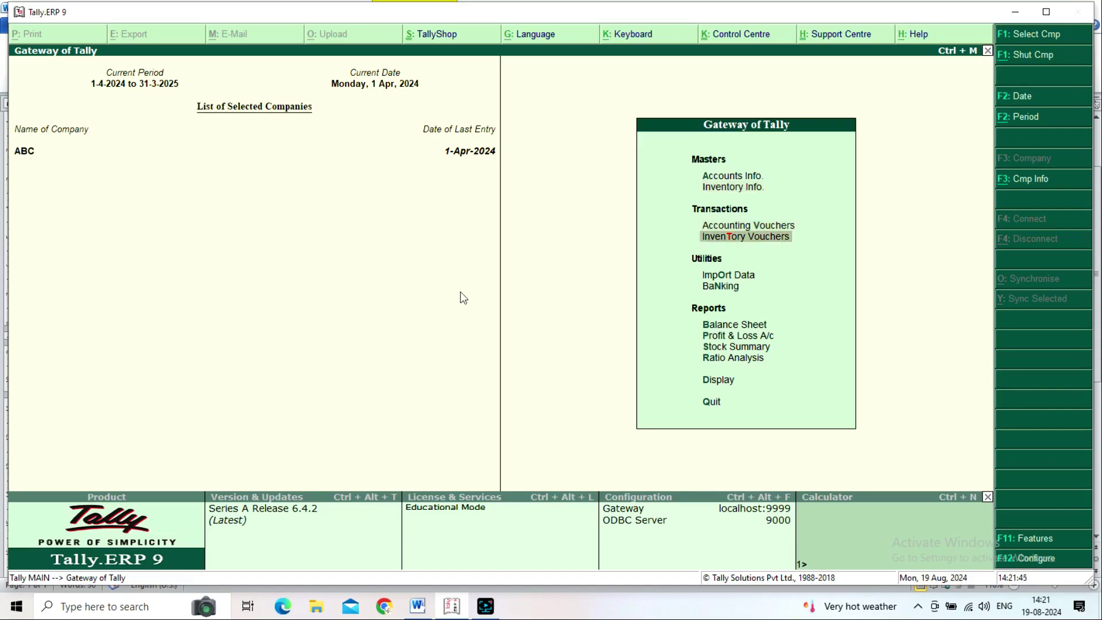
{"action": "key", "text": "Up"}
{"action": "key", "text": "Return"}
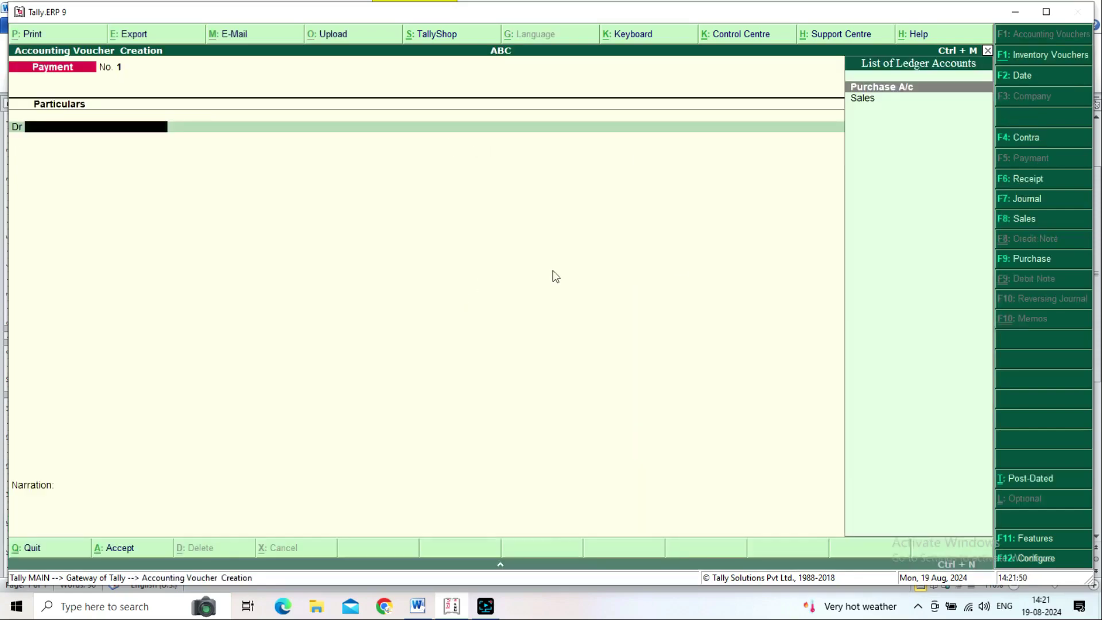
Step: Switch the voucher type to Contra and bring up the Word notes of bank journal entries
{"action": "left_click", "coordinate": [1034, 144]}
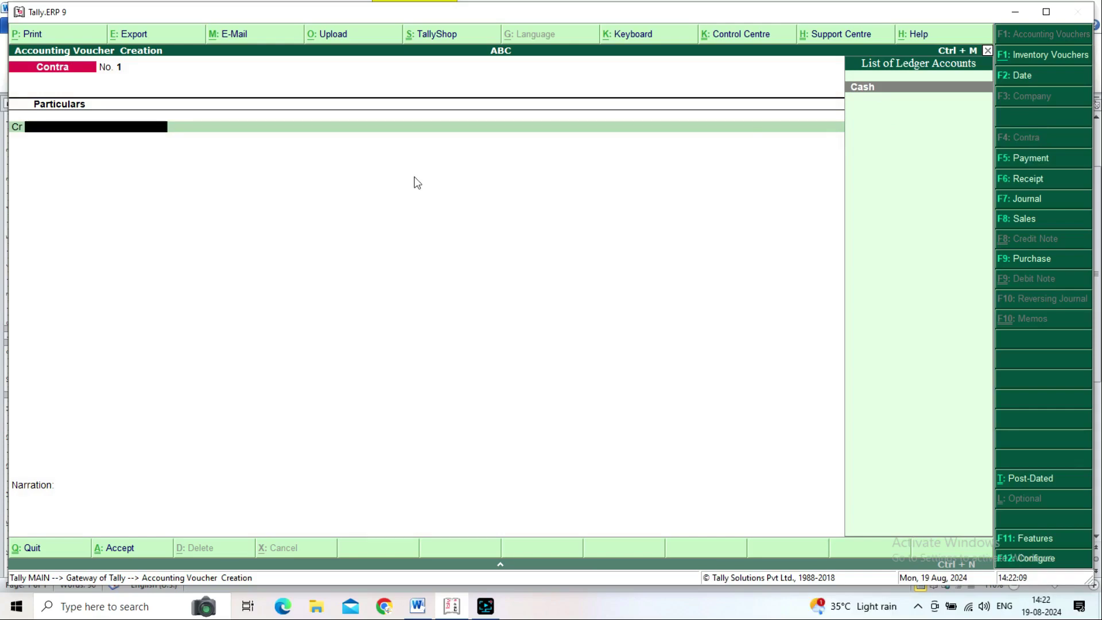
{"action": "left_click", "coordinate": [411, 608]}
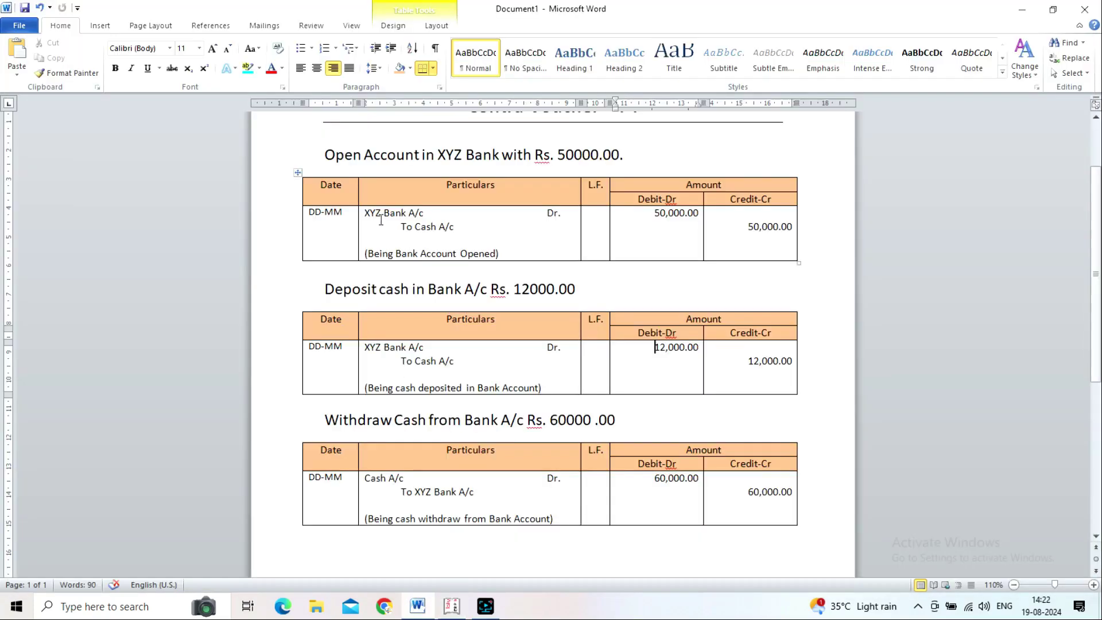
{"action": "left_click", "coordinate": [333, 158]}
{"action": "left_click_drag", "start_coordinate": [333, 158], "coordinate": [490, 160]}
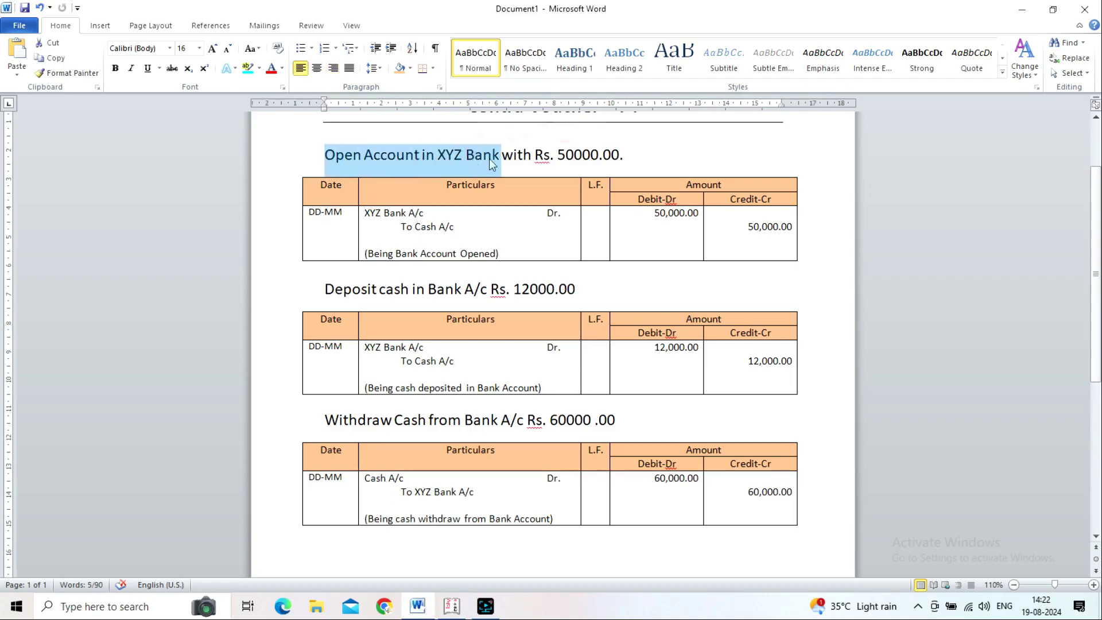
{"action": "left_click", "coordinate": [567, 160]}
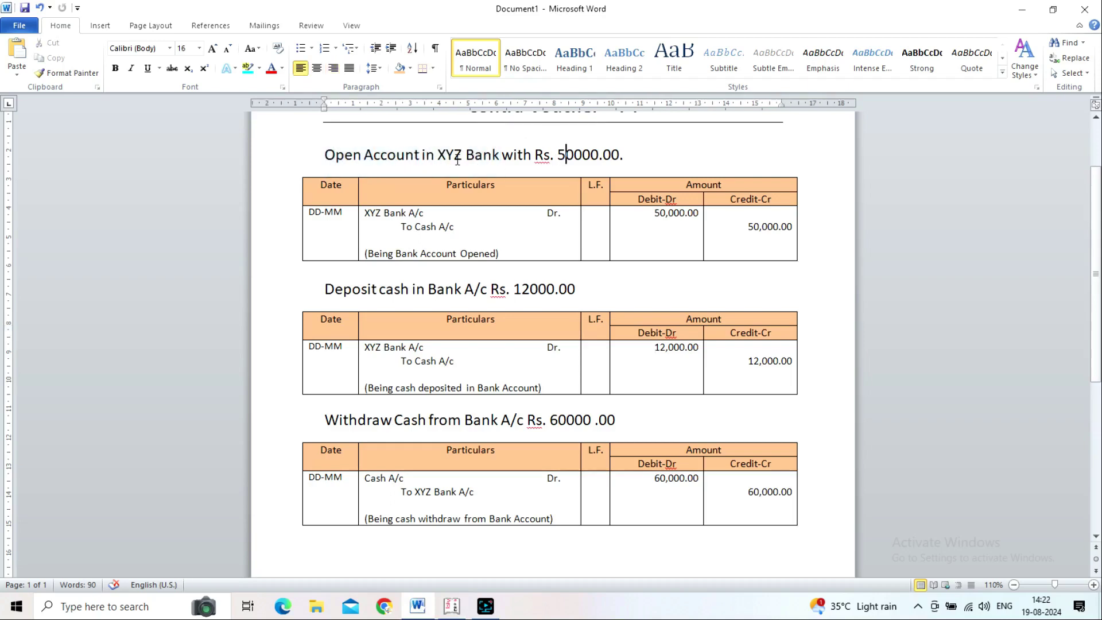
{"action": "left_click_drag", "start_coordinate": [423, 158], "coordinate": [535, 161]}
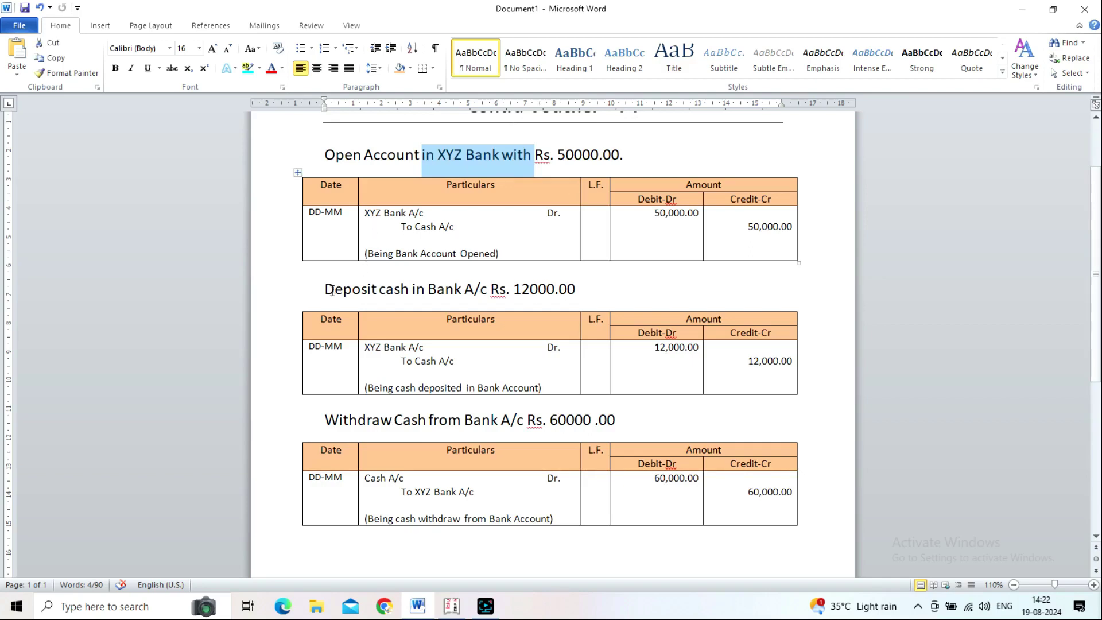
{"action": "left_click_drag", "start_coordinate": [326, 288], "coordinate": [467, 290]}
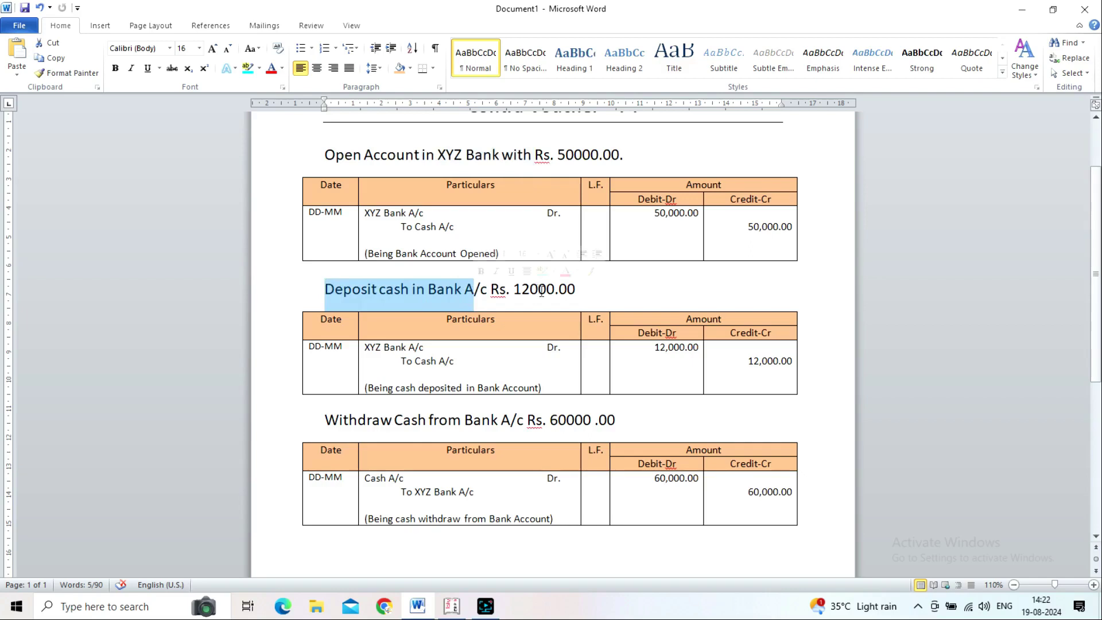
{"action": "left_click", "coordinate": [576, 293]}
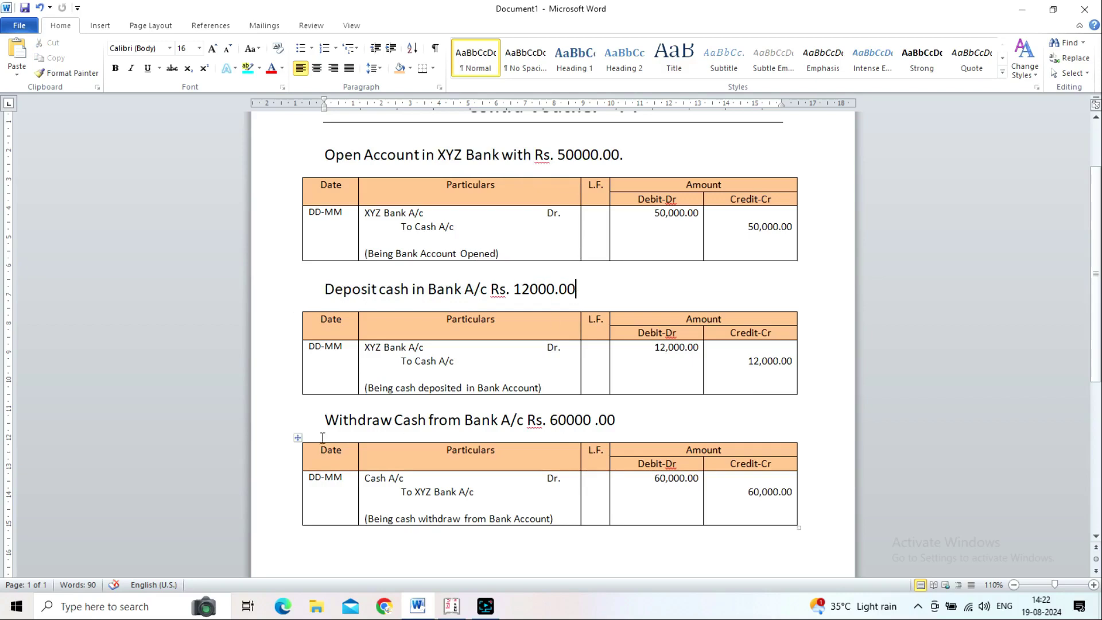
{"action": "left_click", "coordinate": [331, 419]}
{"action": "left_click_drag", "start_coordinate": [331, 419], "coordinate": [496, 422]}
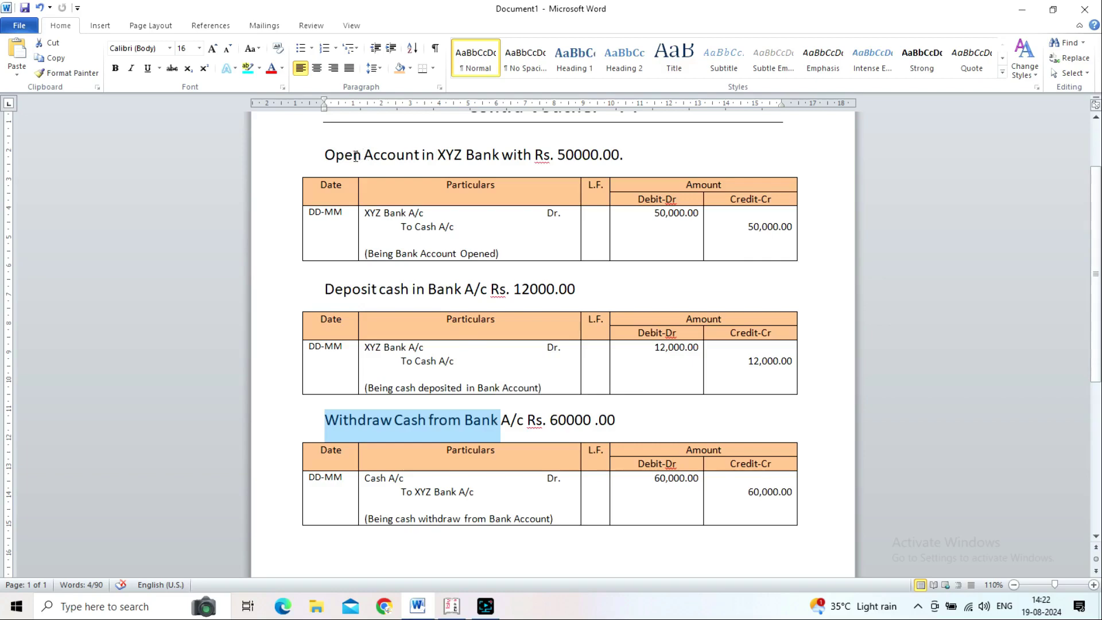
{"action": "left_click", "coordinate": [335, 155]}
{"action": "left_click_drag", "start_coordinate": [335, 155], "coordinate": [516, 170]}
{"action": "left_click", "coordinate": [502, 155]}
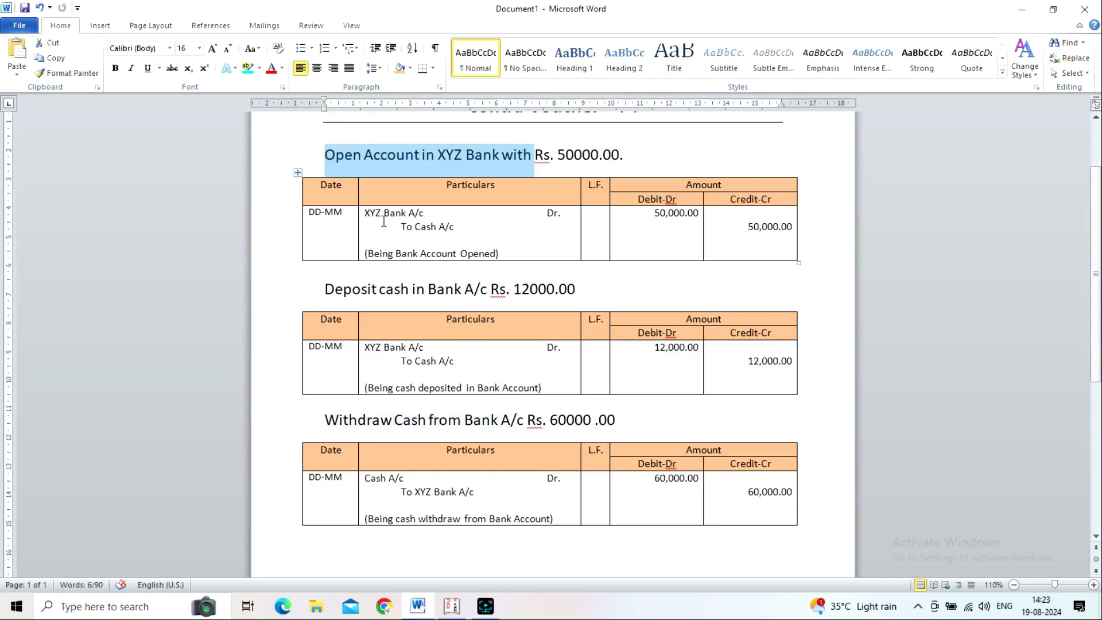
{"action": "left_click_drag", "start_coordinate": [365, 214], "coordinate": [421, 216]}
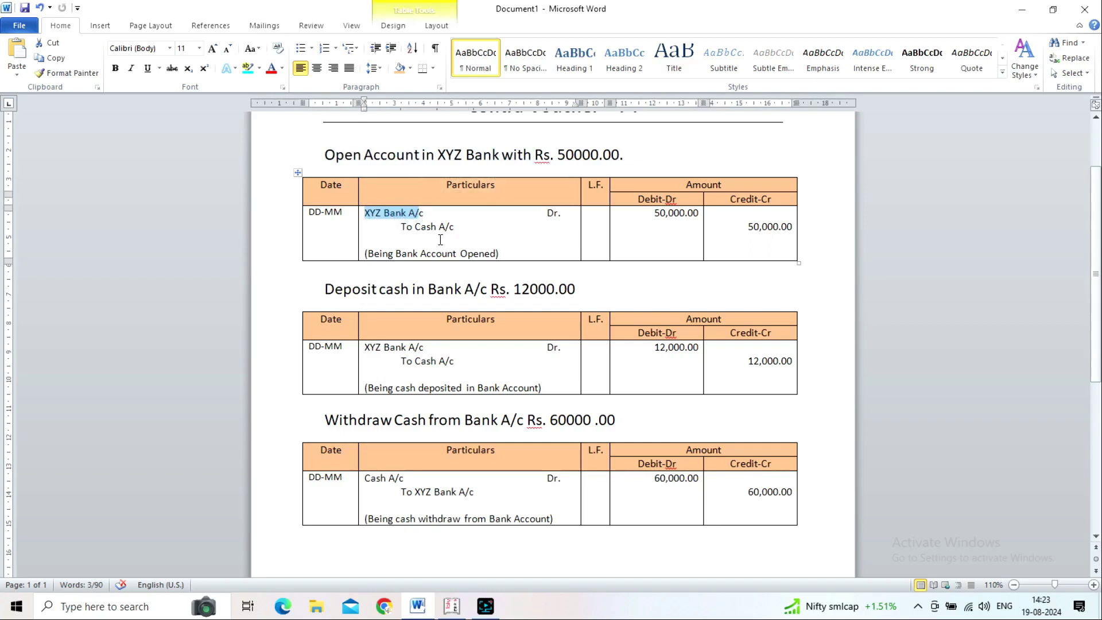
{"action": "left_click", "coordinate": [435, 228]}
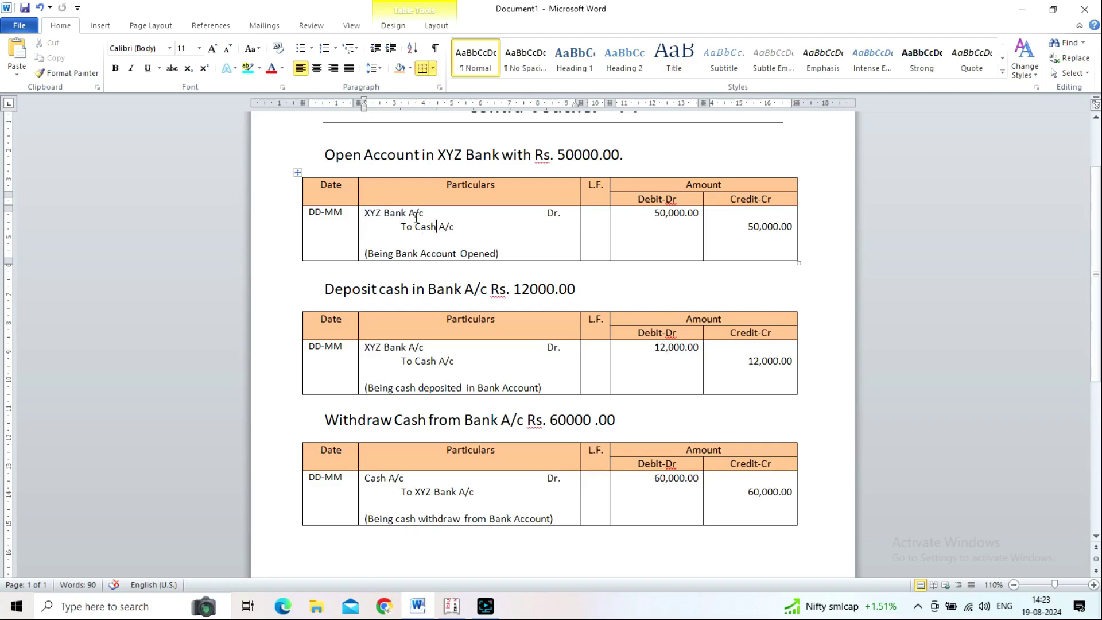
Step: Check the notes for the XYZ Bank A/c debit and Cash A/c credit, then choose Cash as credit ledger
{"action": "key", "text": "alt+Tab"}
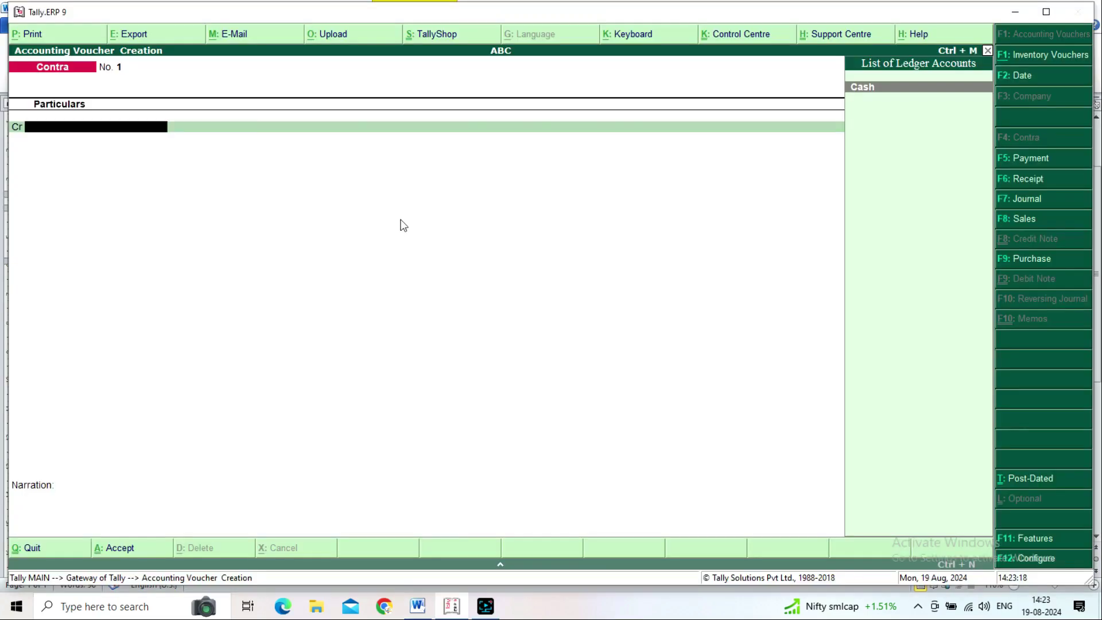
{"action": "key", "text": "alt+Tab"}
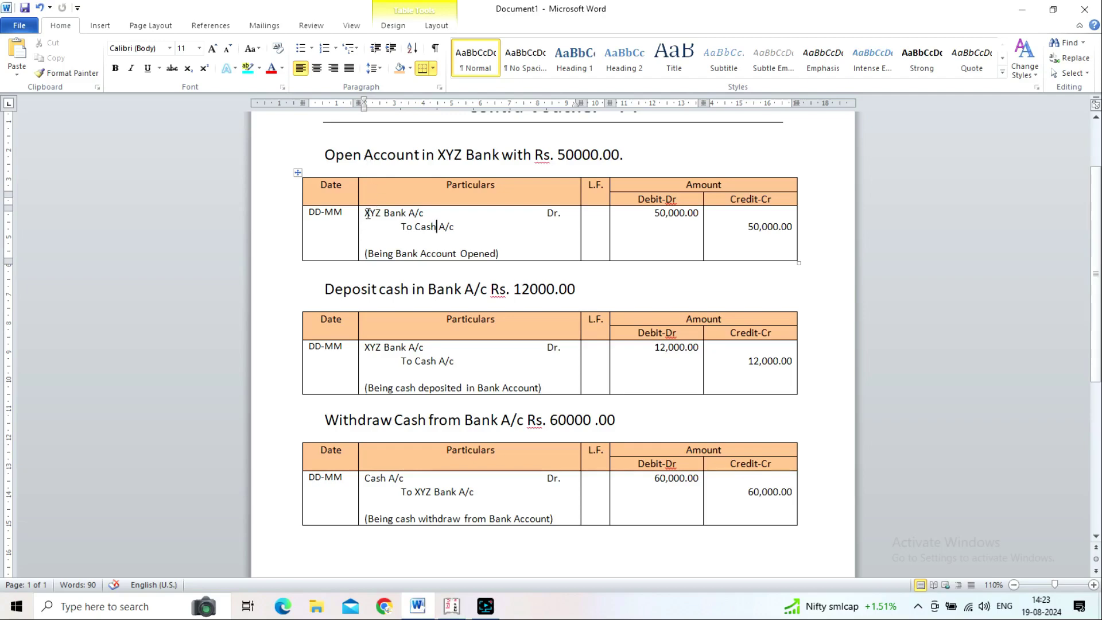
{"action": "left_click_drag", "start_coordinate": [368, 214], "coordinate": [425, 214]}
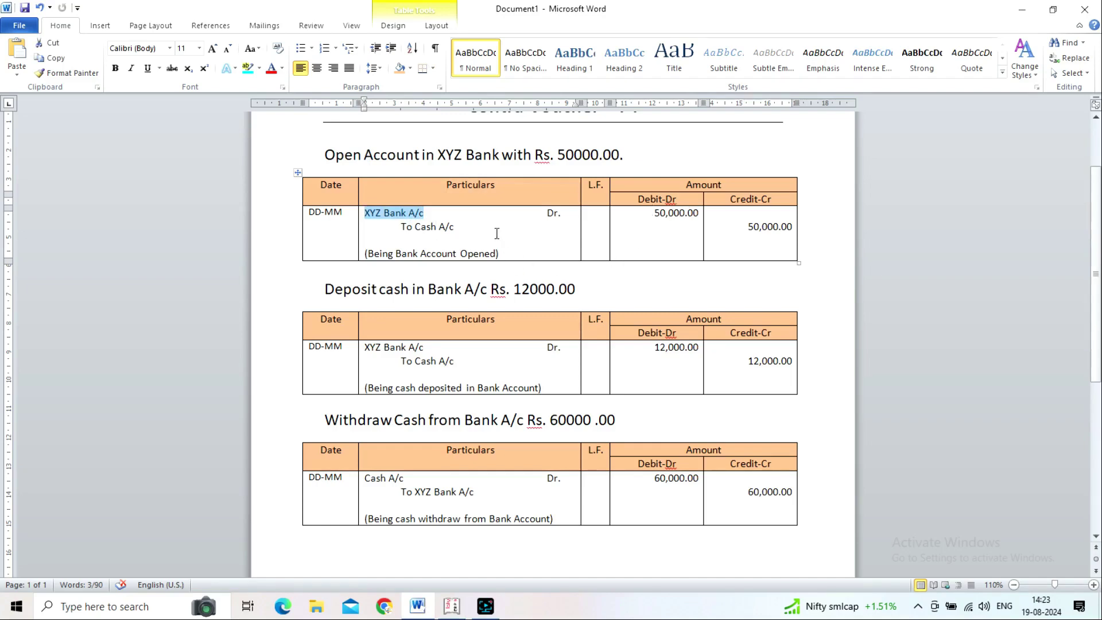
{"action": "left_click_drag", "start_coordinate": [414, 227], "coordinate": [451, 229]}
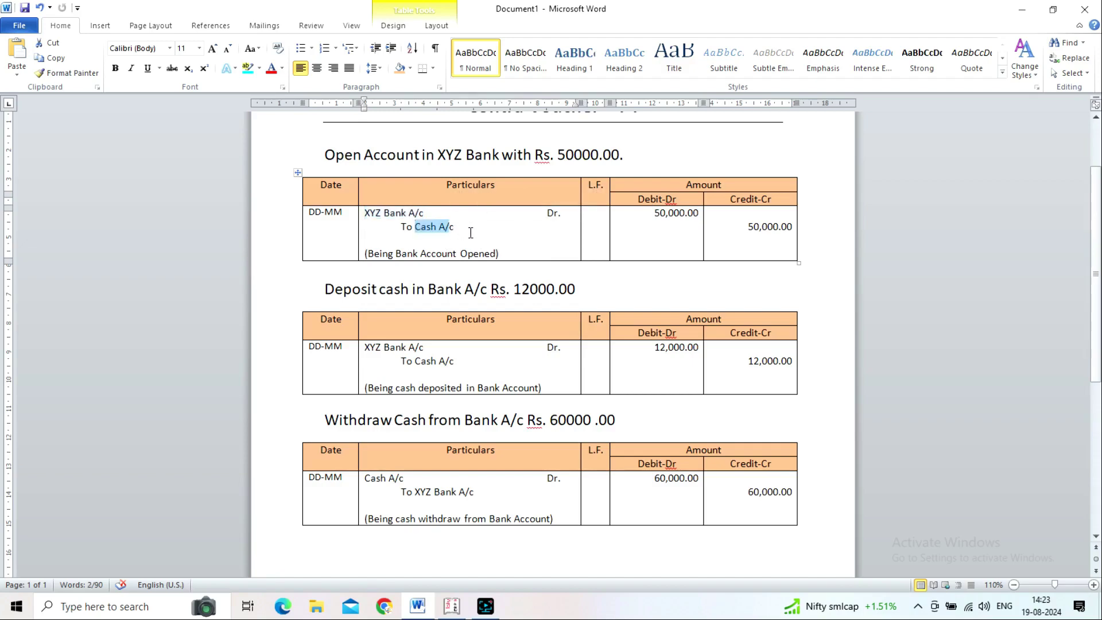
{"action": "key", "text": "alt+Tab"}
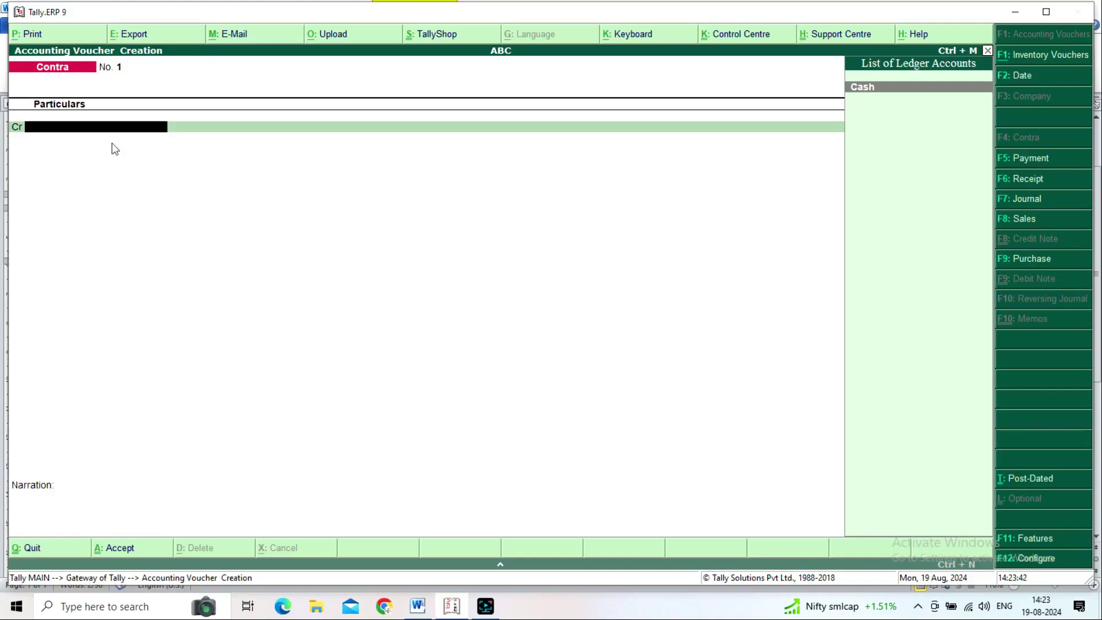
{"action": "key", "text": "alt+Tab"}
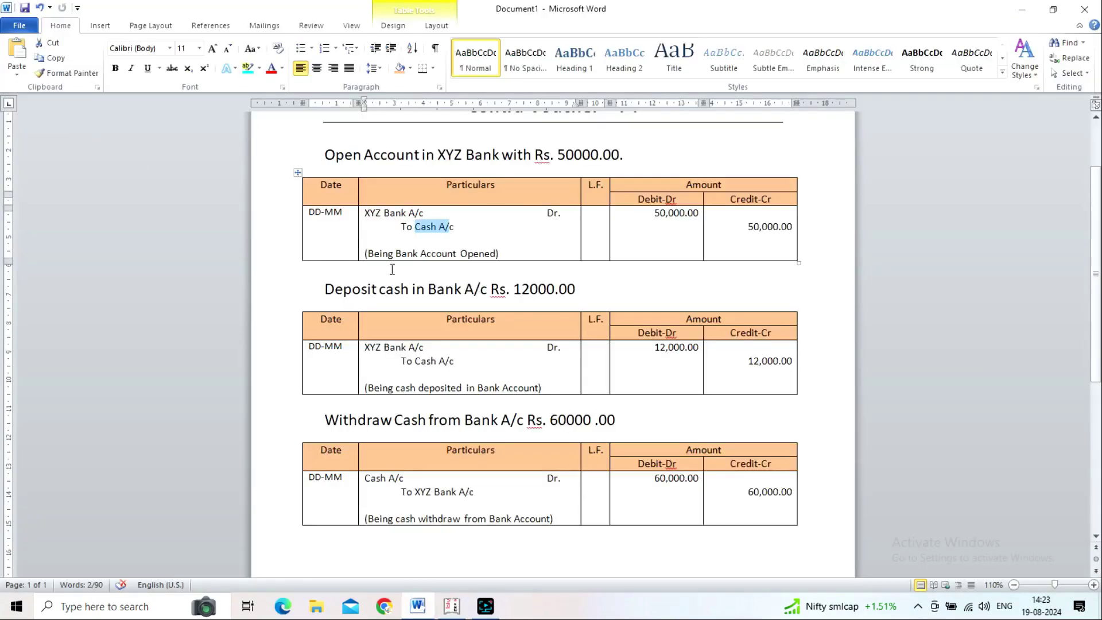
{"action": "key", "text": "alt+Tab"}
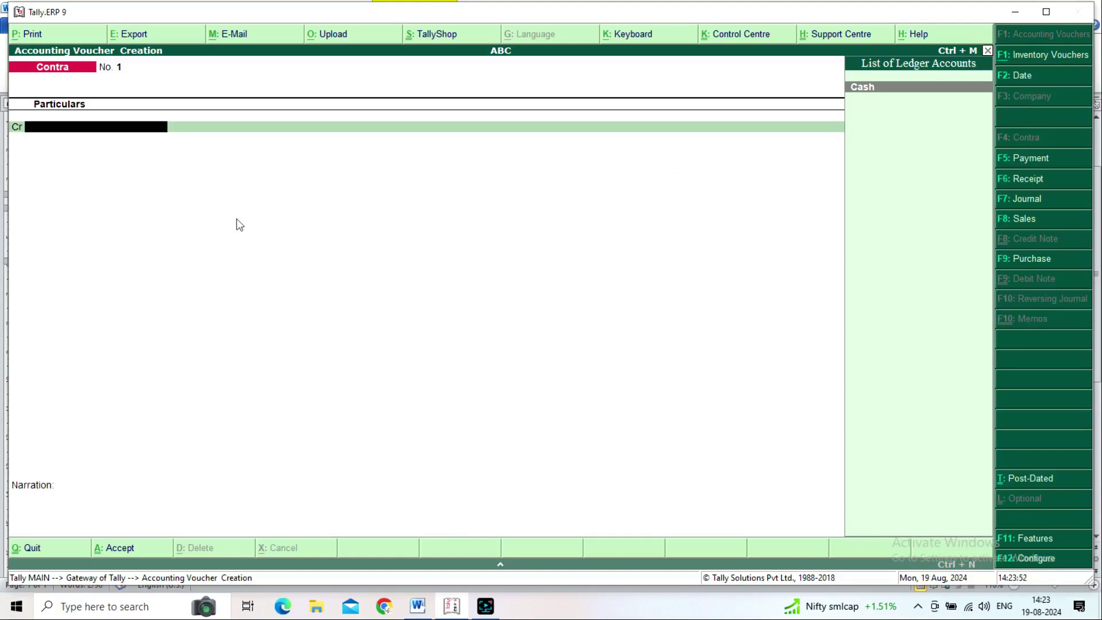
{"action": "key", "text": "Return"}
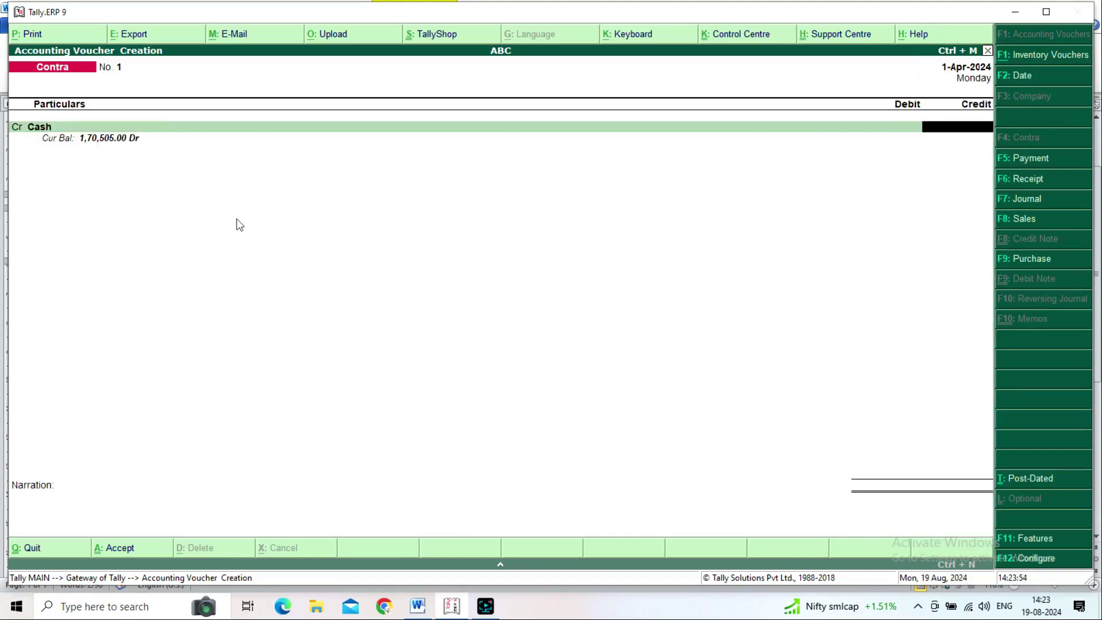
Step: Credit Cash with 50,000 and begin creating a new ledger for the debit side
{"action": "key", "text": "alt+Tab"}
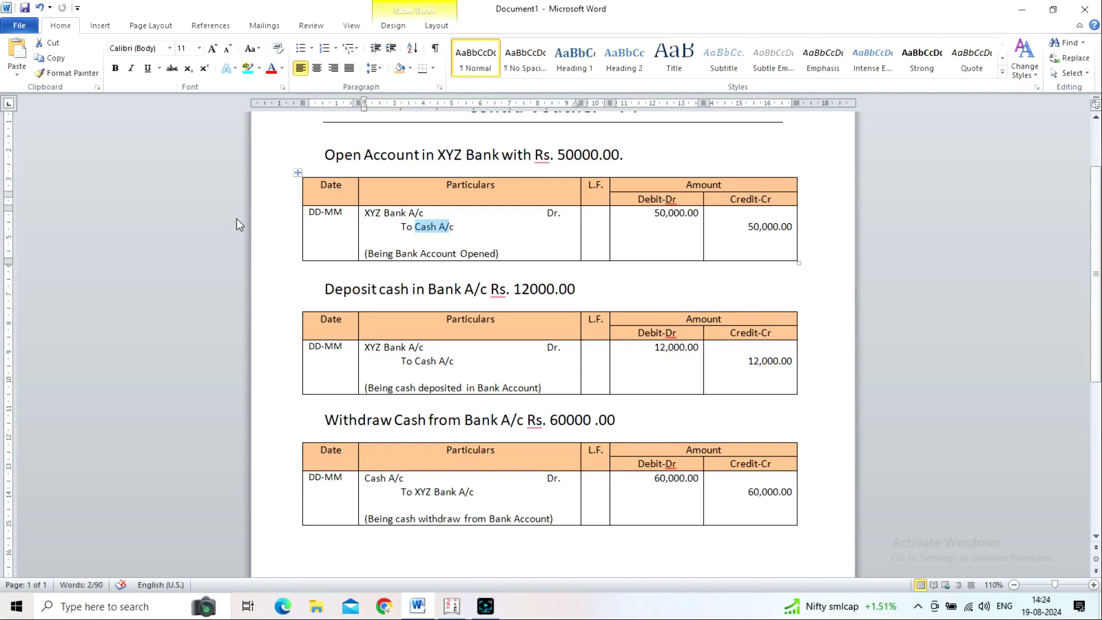
{"action": "key", "text": "alt+Tab"}
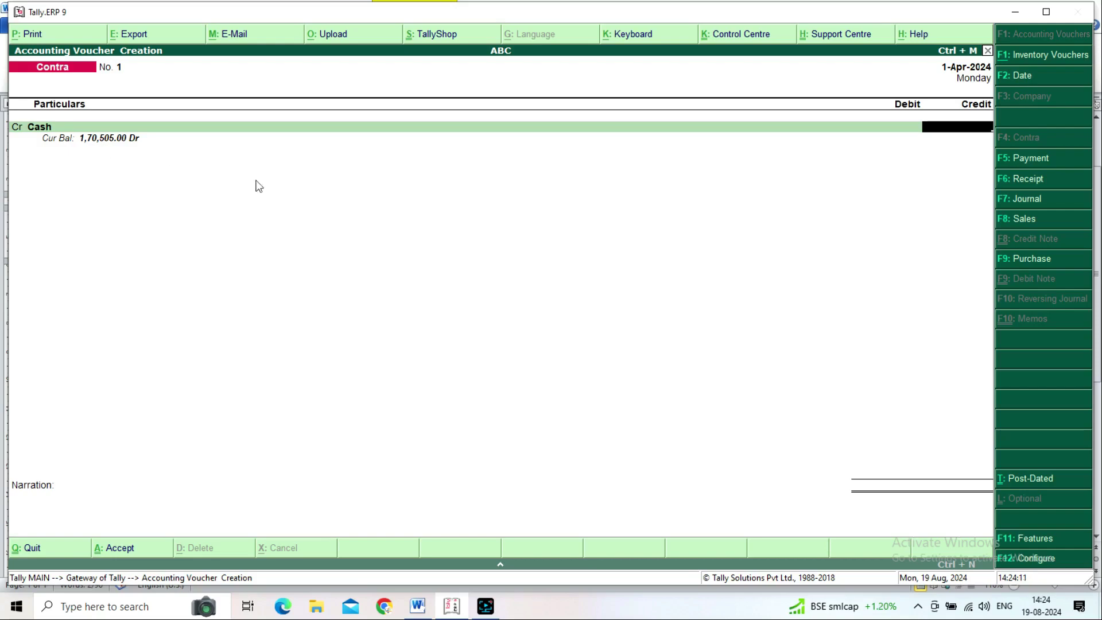
{"action": "key", "text": "alt+Tab"}
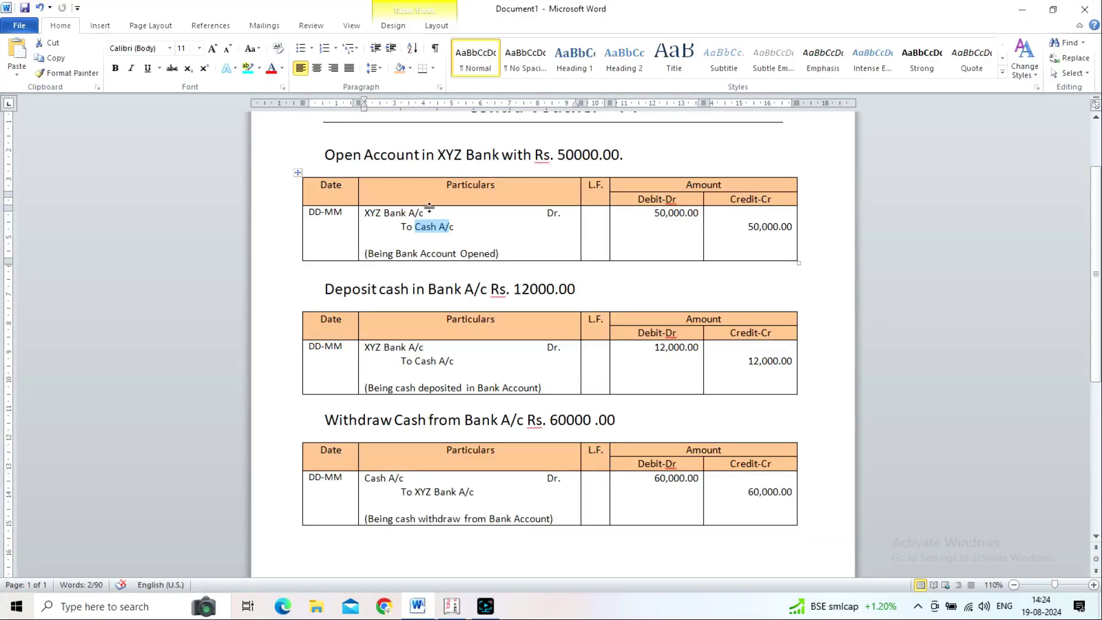
{"action": "key", "text": "alt+Tab"}
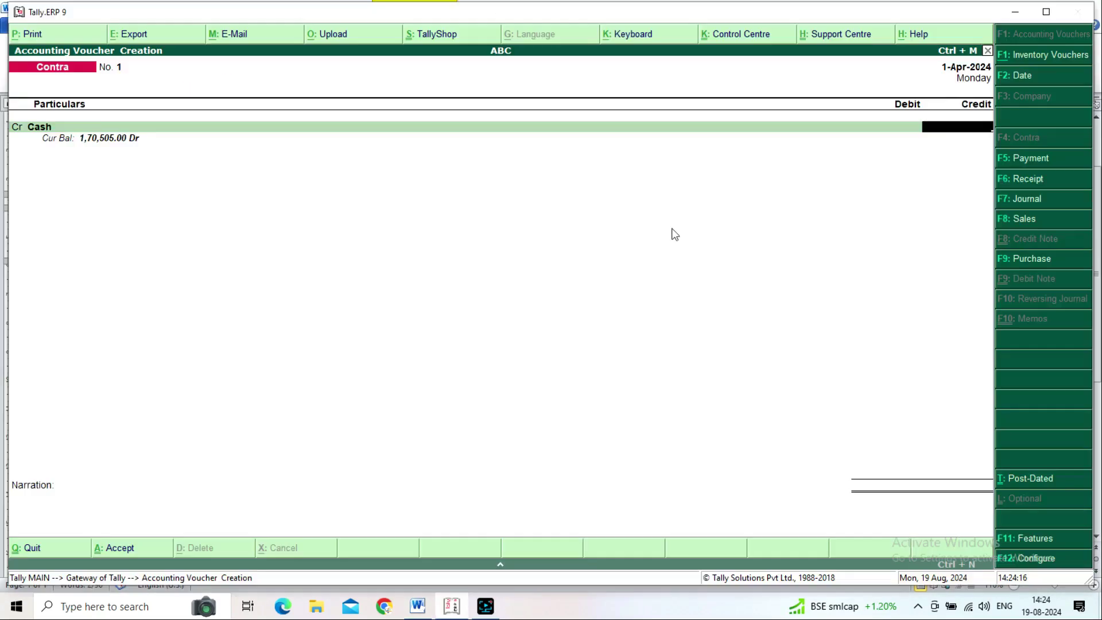
{"action": "type", "text": "50,0"}
{"action": "type", "text": "0000"}
{"action": "key", "text": "Return"}
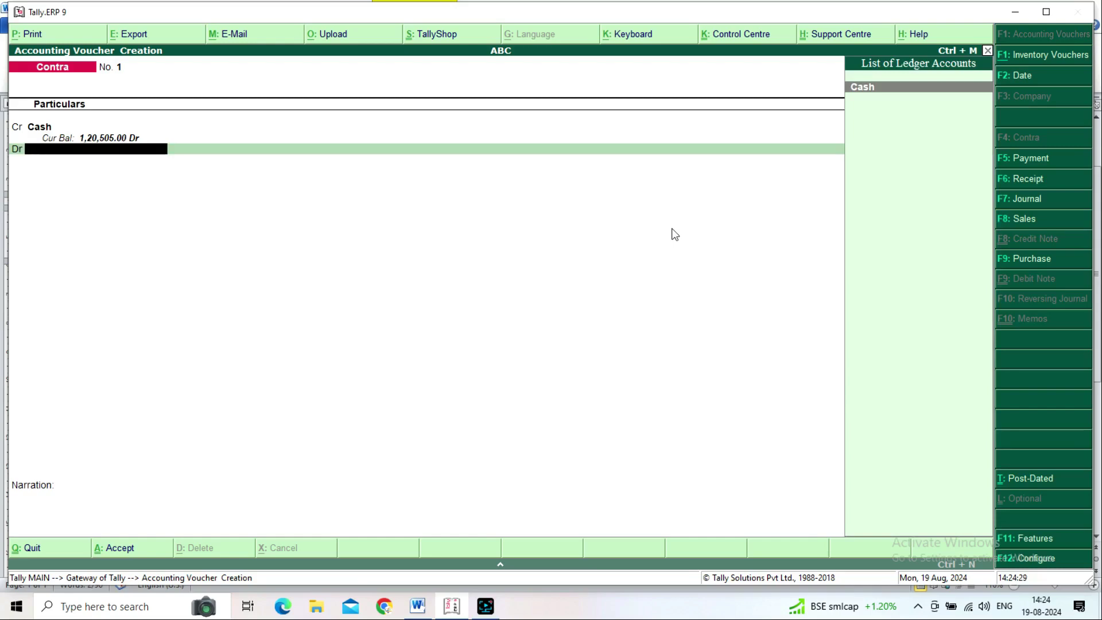
{"action": "key", "text": "alt+c"}
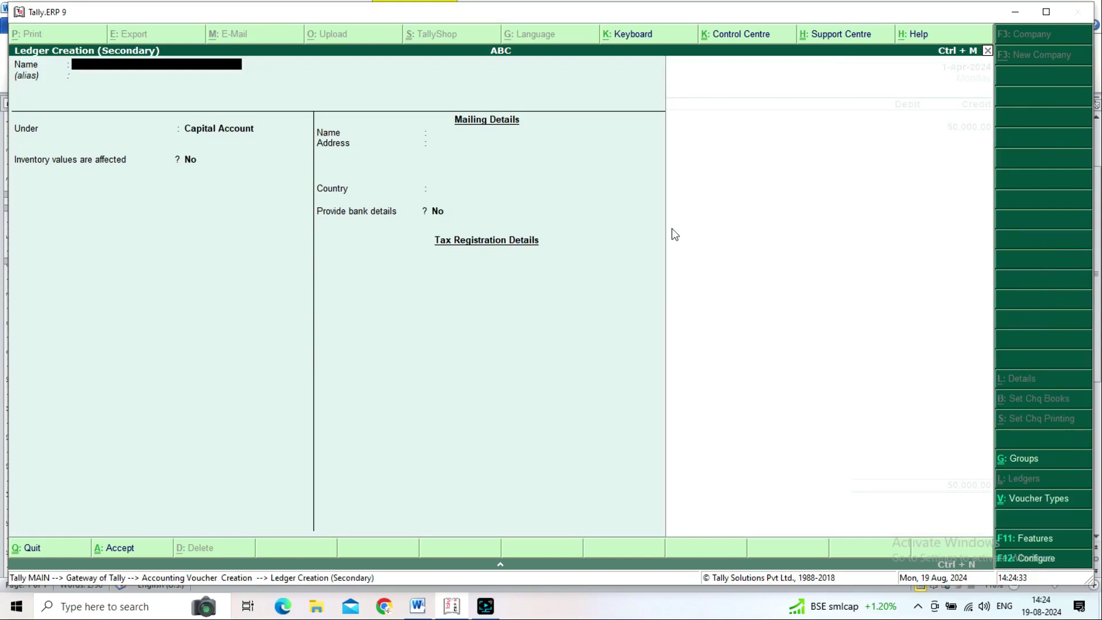
Step: Name the new ledger Xyz Bank A/c and place it under Bank Accounts
{"action": "type", "text": "Xyz Bank A/c"}
{"action": "key", "text": "Return"}
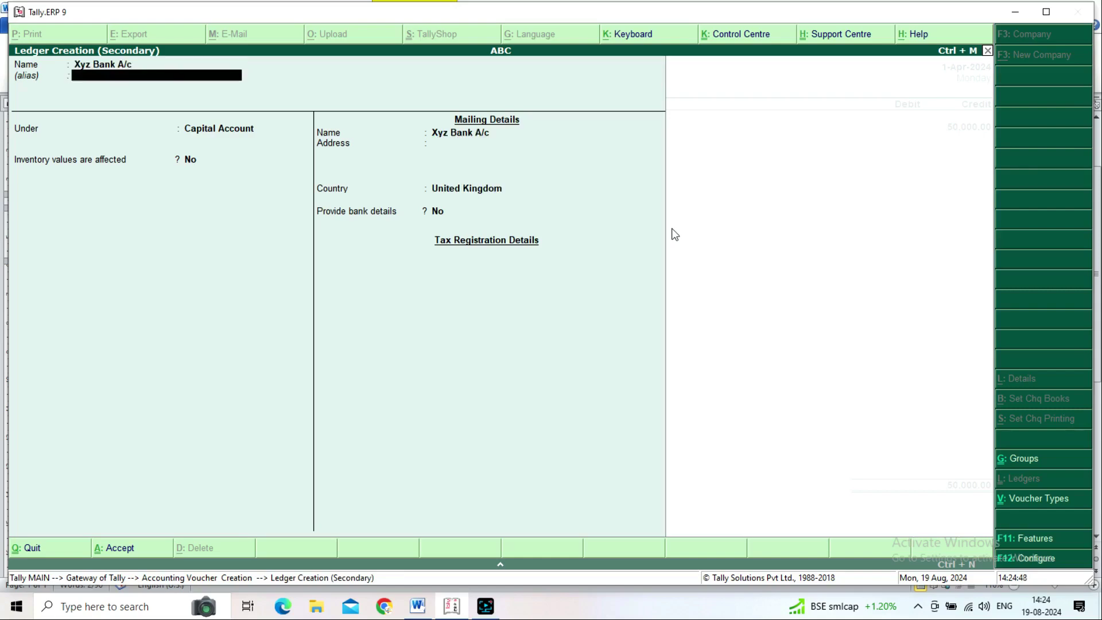
{"action": "key", "text": "Return"}
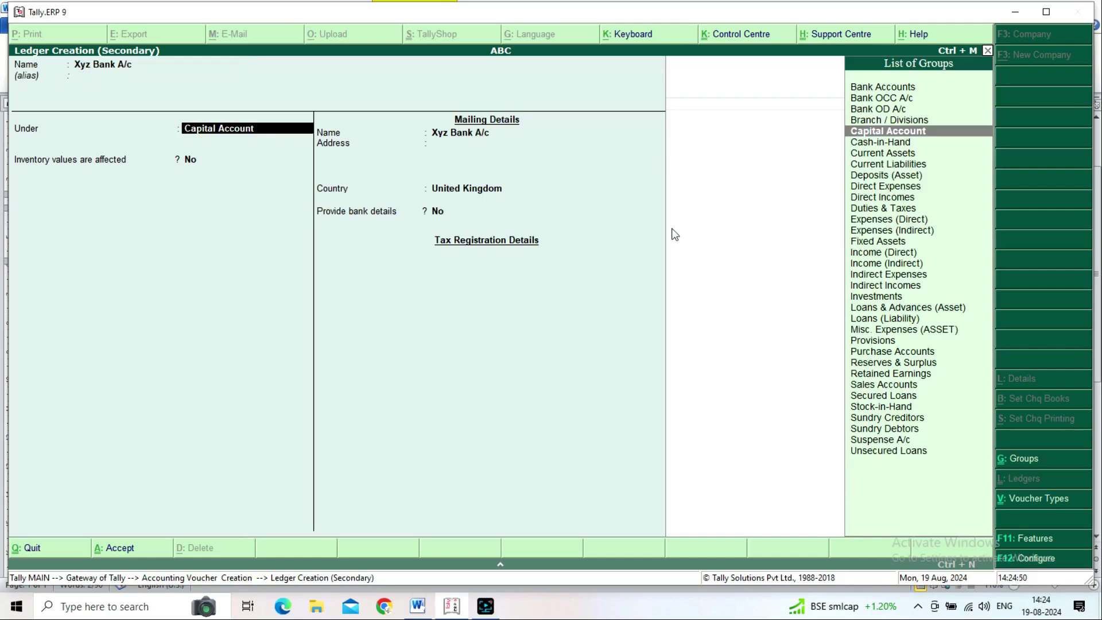
{"action": "type", "text": "Ban"}
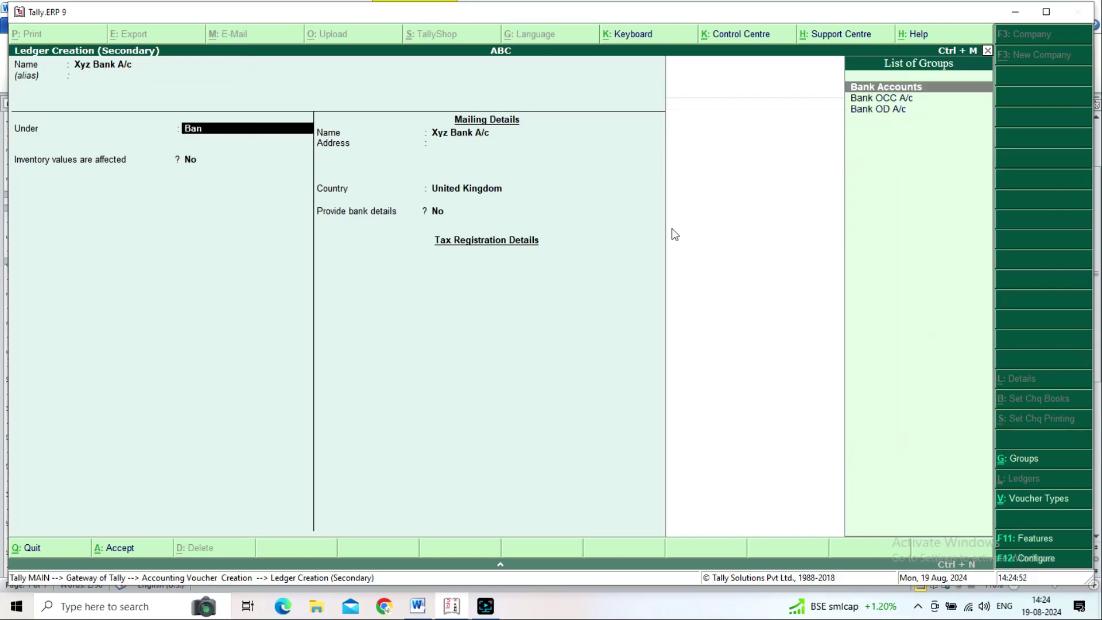
{"action": "key", "text": "Return"}
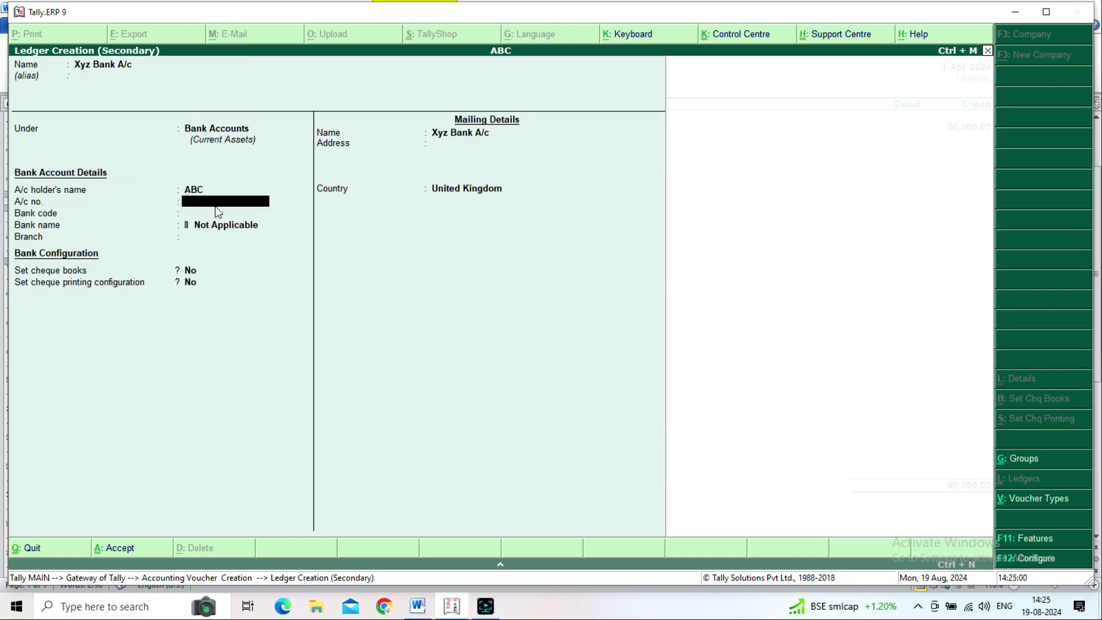
Step: Enter the bank account number and bank code 3214, then move through the remaining bank details
{"action": "key", "text": "Return"}
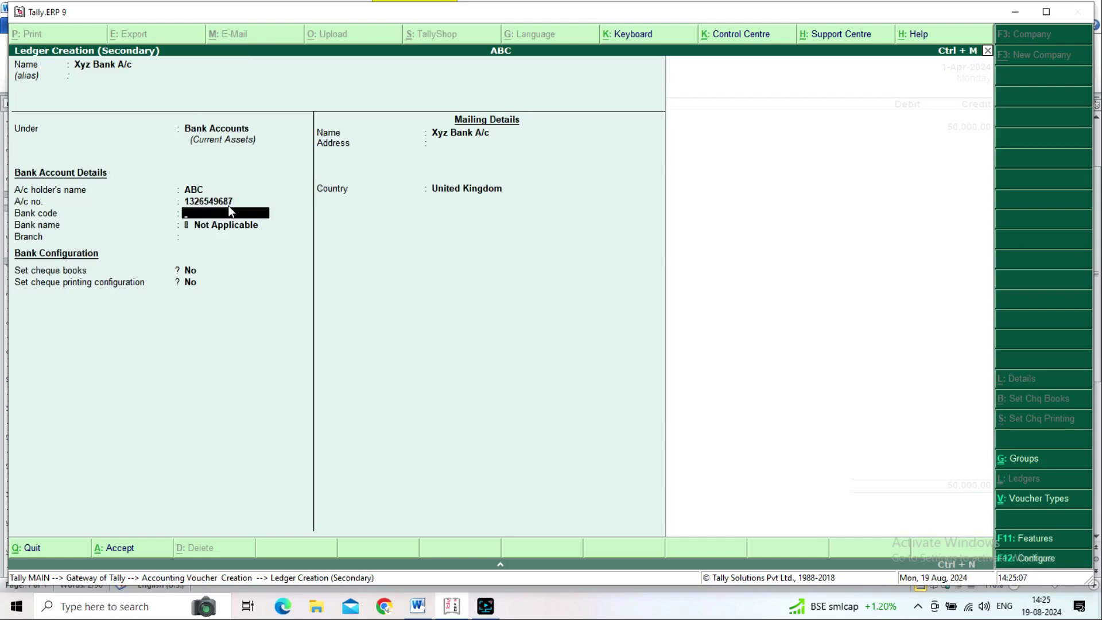
{"action": "type", "text": "3214"}
{"action": "key", "text": "Return"}
{"action": "key", "text": "Return"}
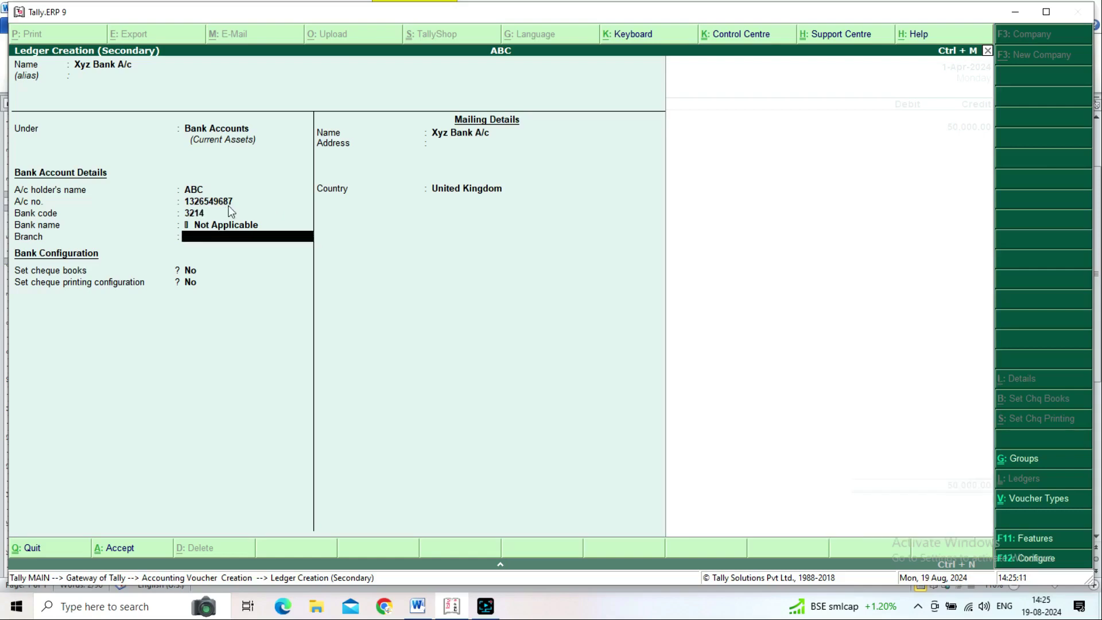
{"action": "key", "text": "Return"}
{"action": "key", "text": "Return"}
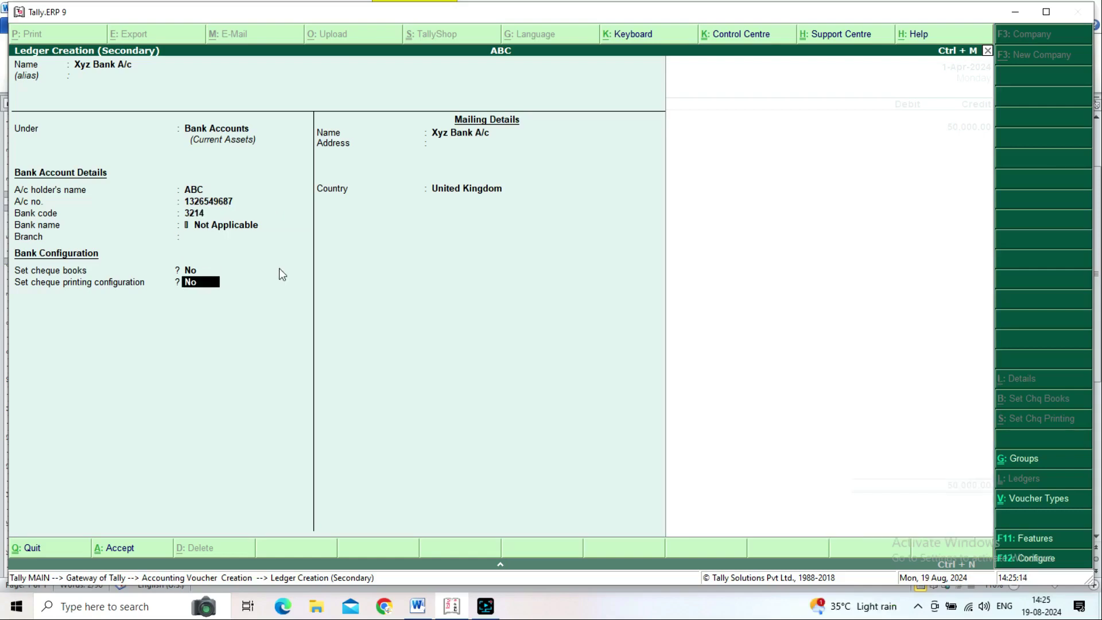
{"action": "key", "text": "Up"}
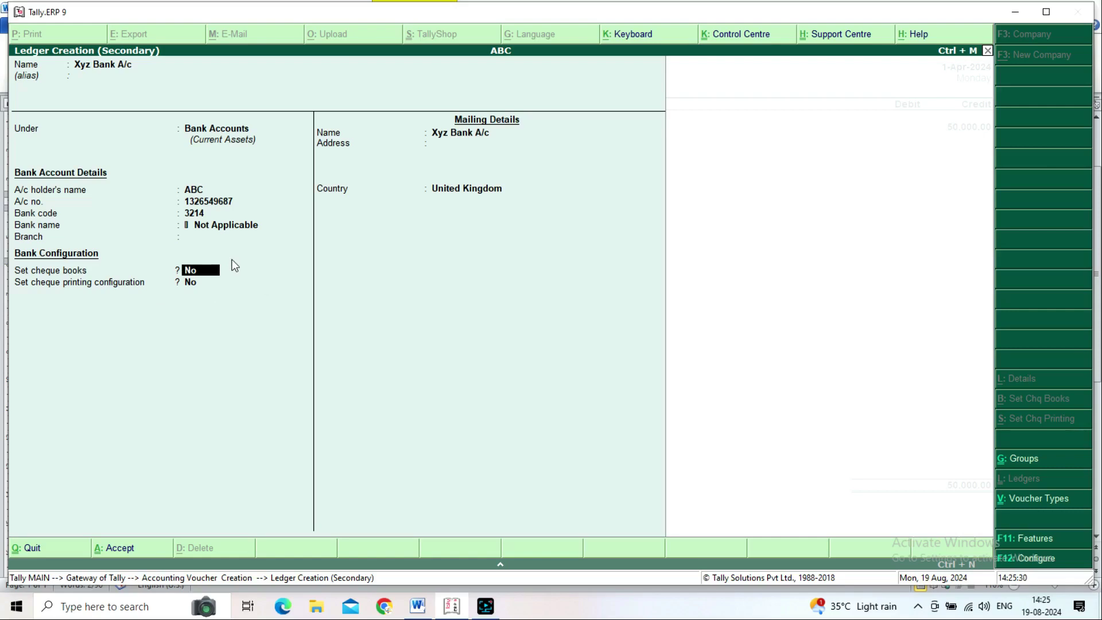
{"action": "key", "text": "Return"}
{"action": "key", "text": "Return"}
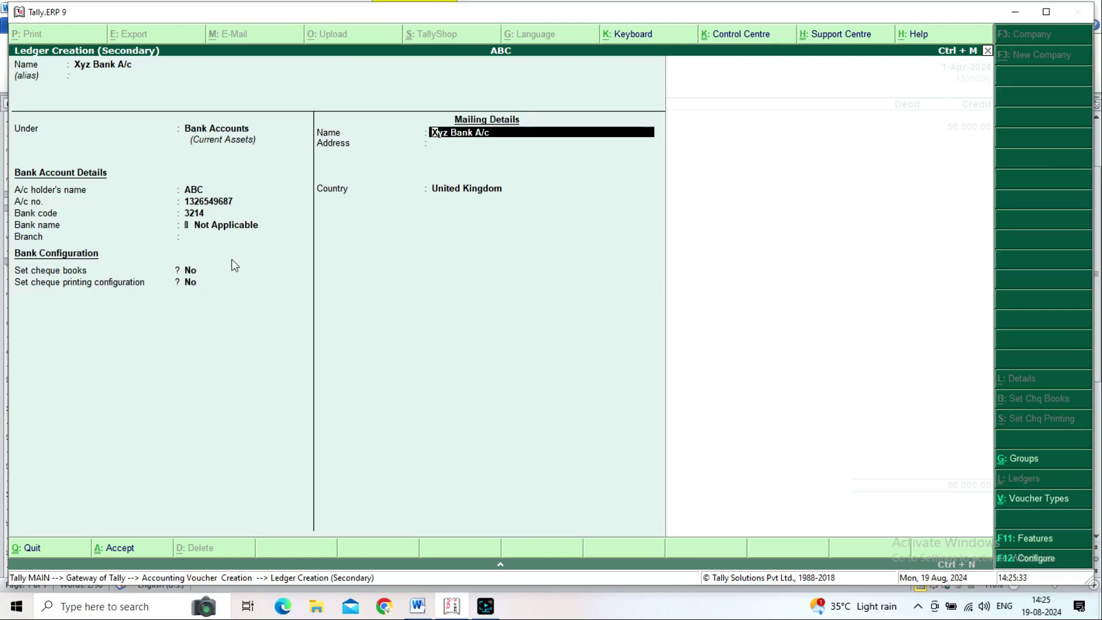
{"action": "key", "text": "Return"}
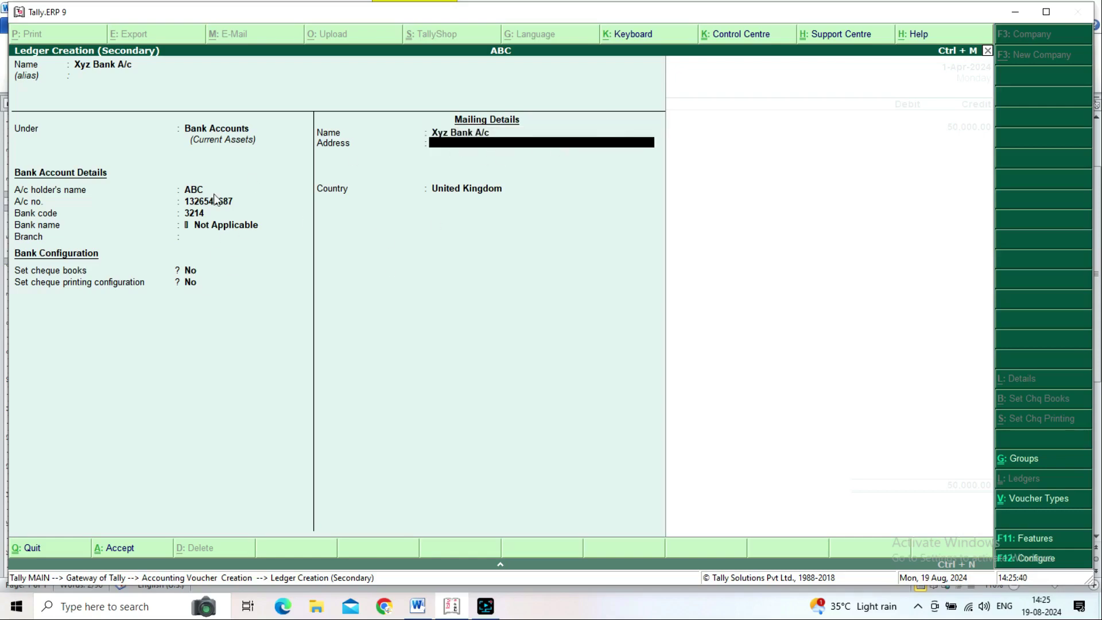
{"action": "left_click", "coordinate": [194, 194]}
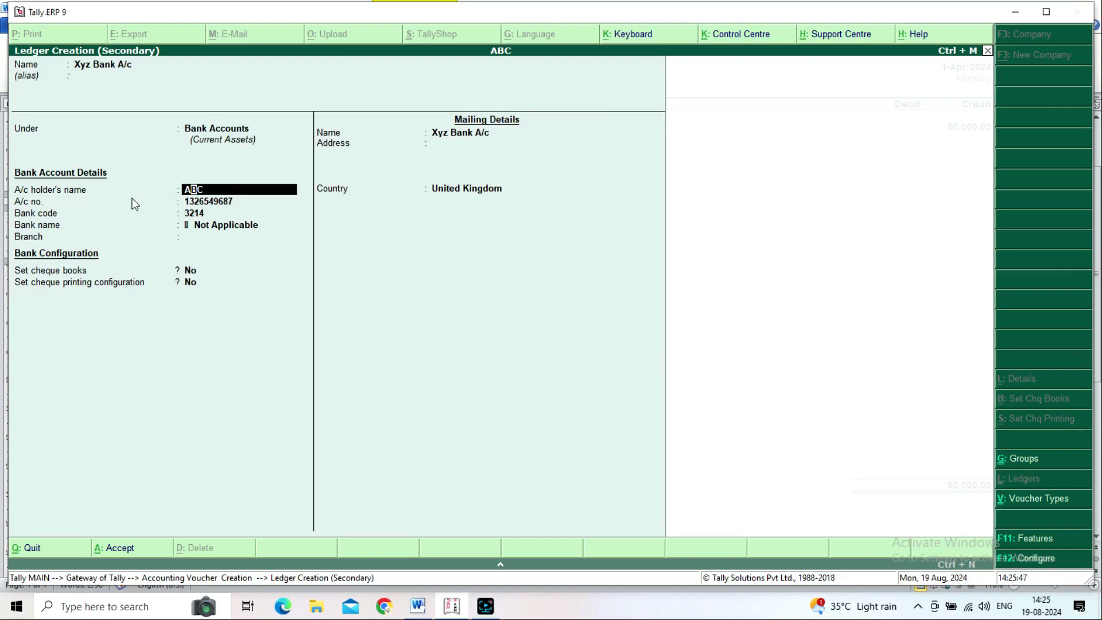
{"action": "key", "text": "Return"}
{"action": "key", "text": "Return"}
{"action": "key", "text": "Return"}
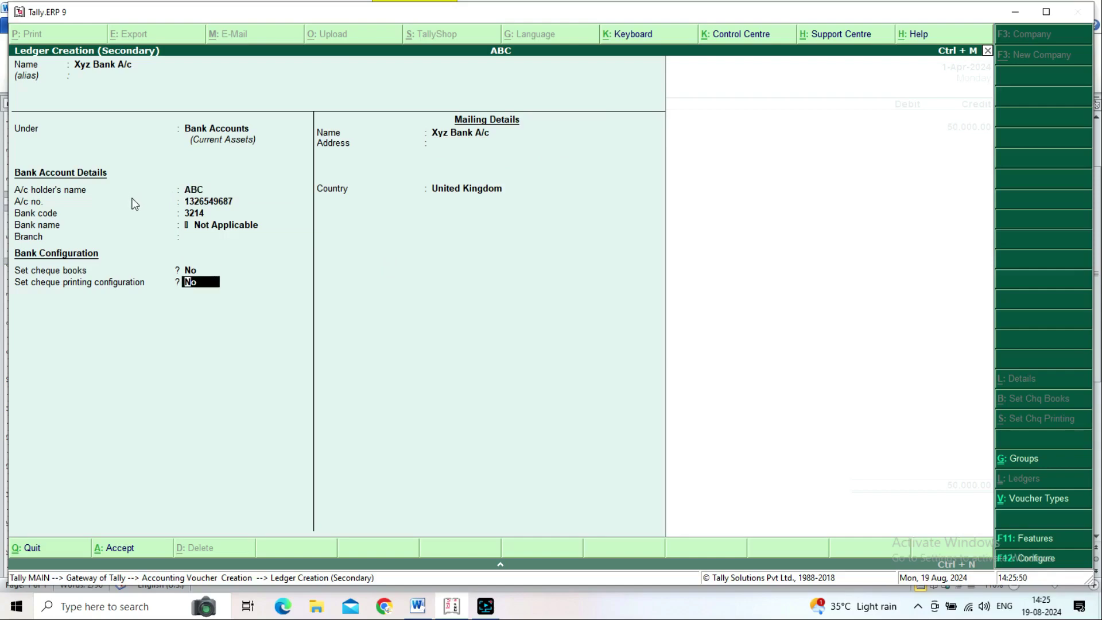
{"action": "key", "text": "Return"}
{"action": "key", "text": "Return"}
{"action": "key", "text": "Return"}
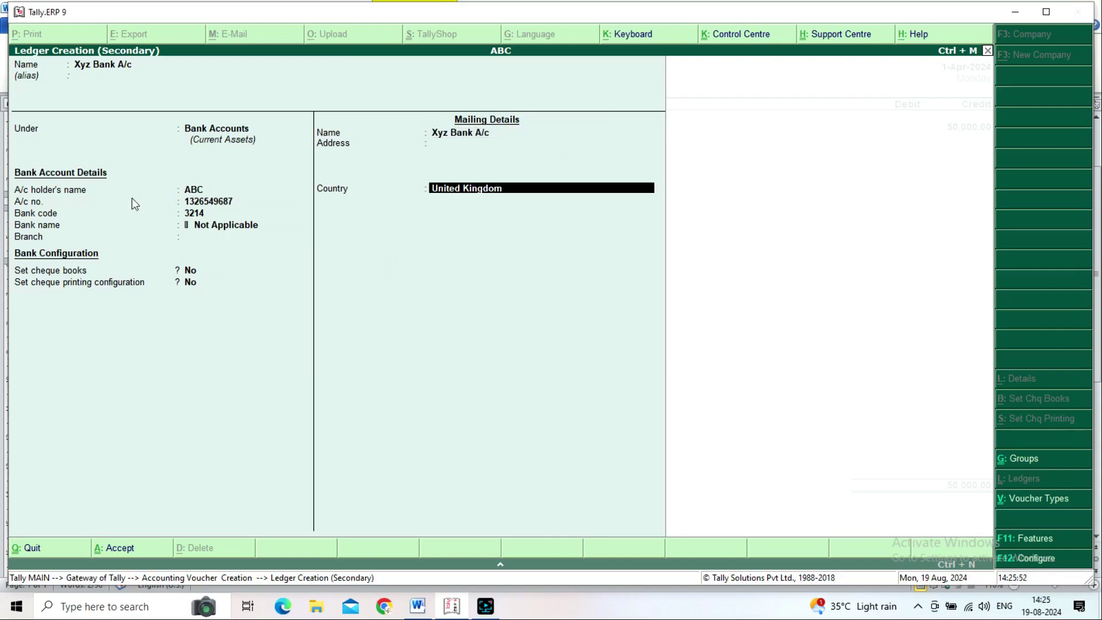
{"action": "key", "text": "Return"}
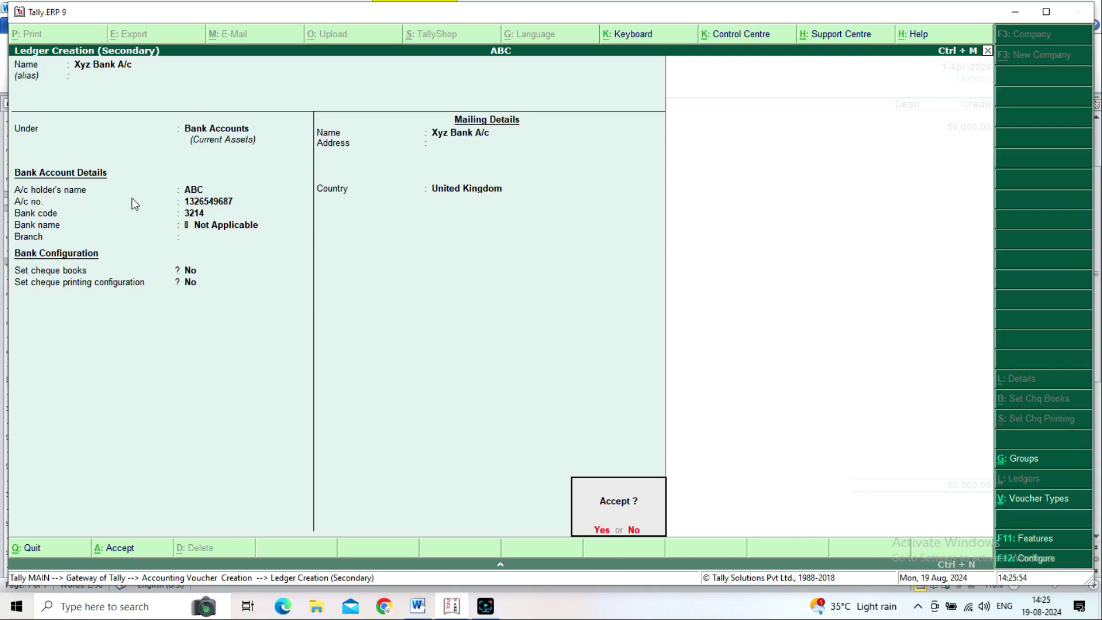
Step: Set the ledger's country to India and state to Arunachal Pradesh, leaving the pincode blank
{"action": "key", "text": "Escape"}
{"action": "type", "text": "ind"}
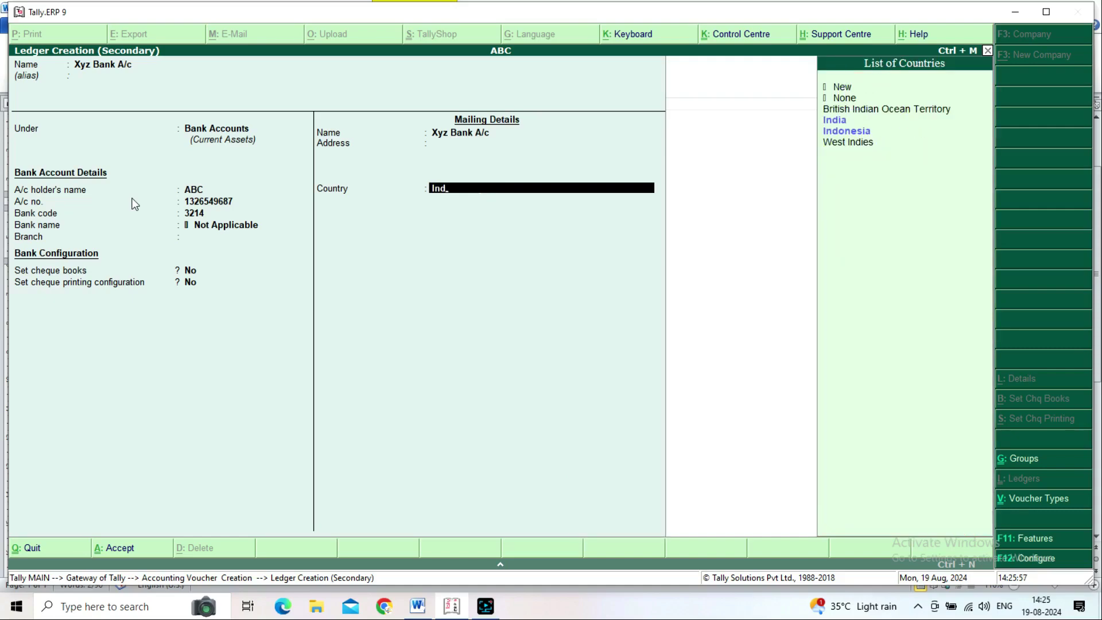
{"action": "key", "text": "Return"}
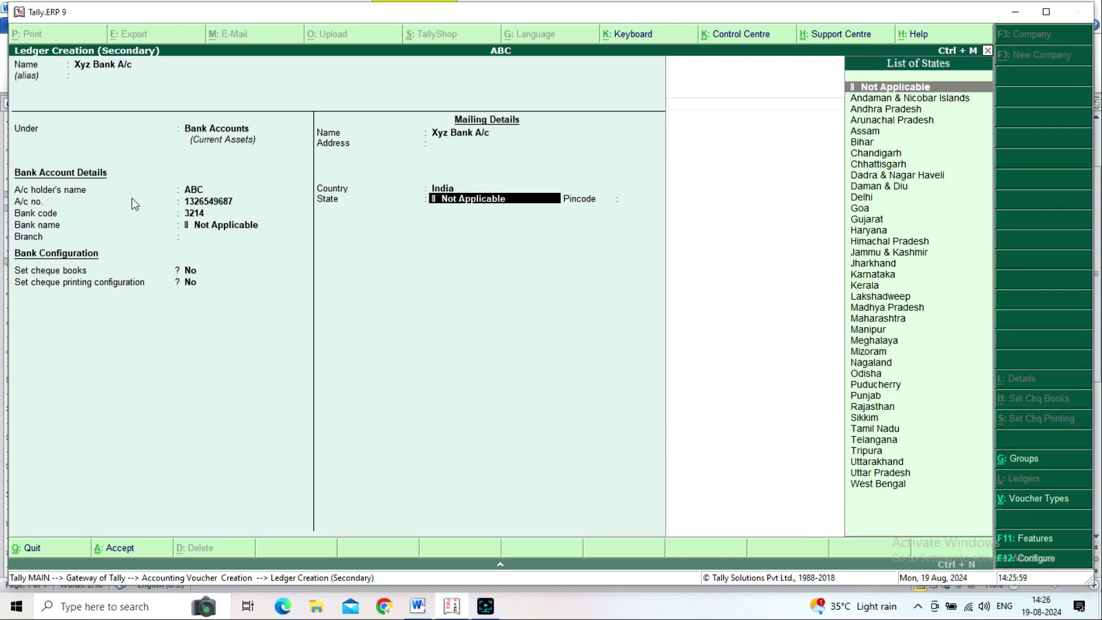
{"action": "key", "text": "Down"}
{"action": "key", "text": "Down"}
{"action": "key", "text": "Down"}
{"action": "key", "text": "Return"}
{"action": "key", "text": "Return"}
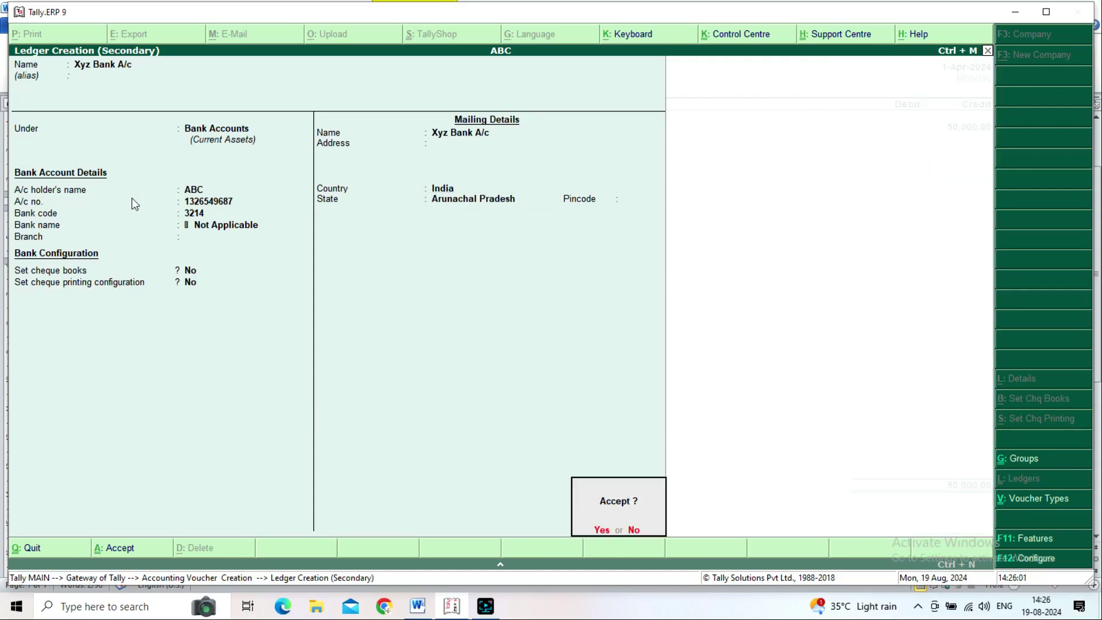
{"action": "key", "text": "Return"}
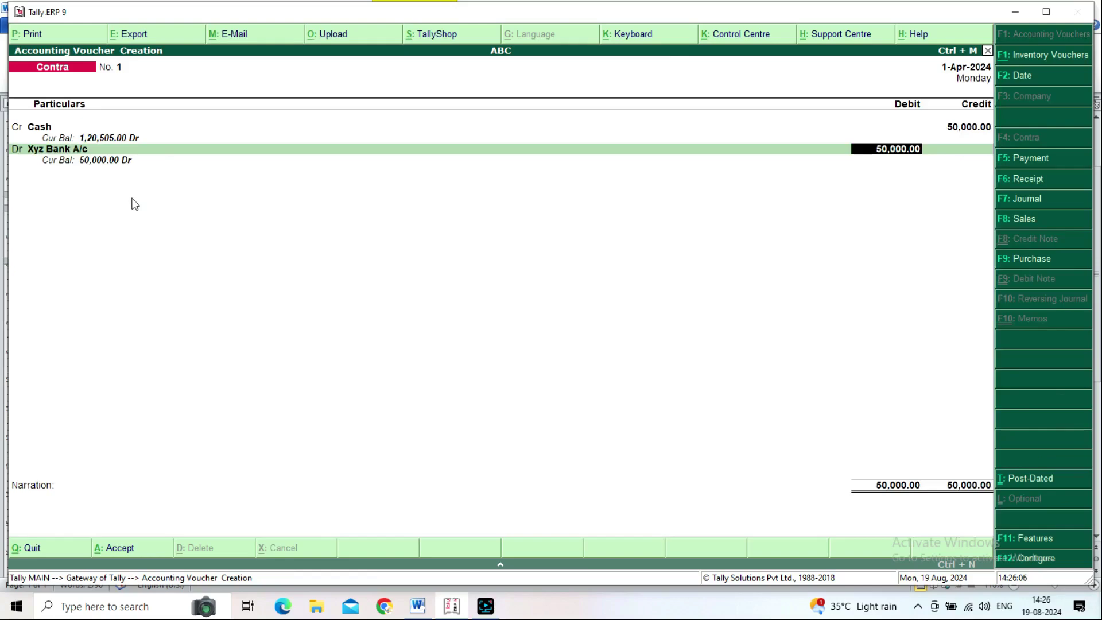
Step: Debit Xyz Bank A/c 50,000.00, add narration 'Being Bank Account opend in XYZ Bank', and save
{"action": "key", "text": "Return"}
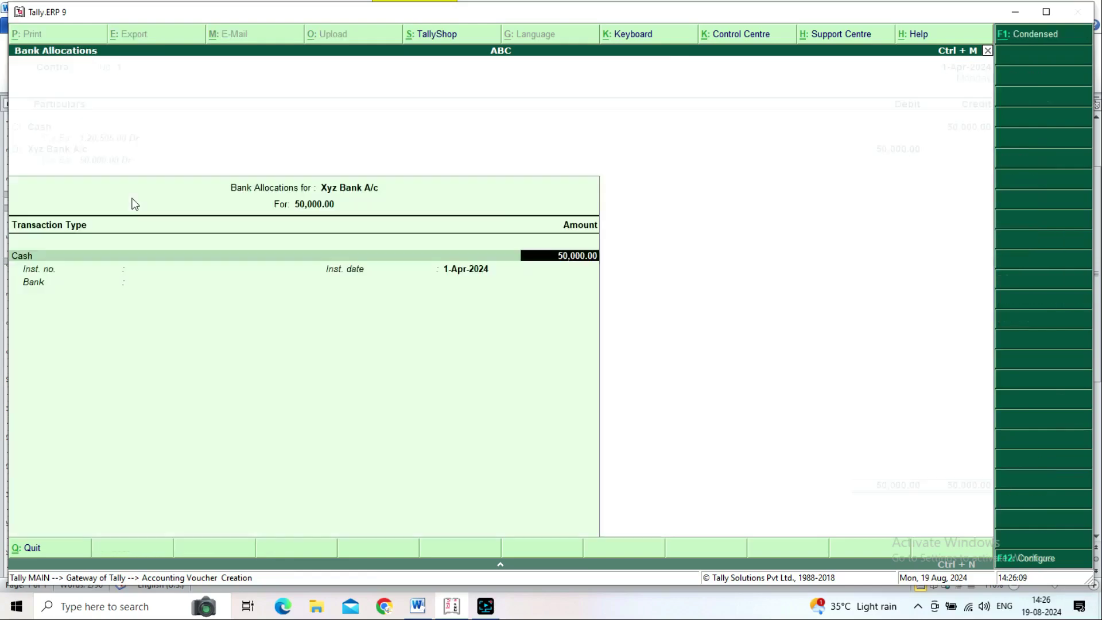
{"action": "key", "text": "Return"}
{"action": "key", "text": "Return"}
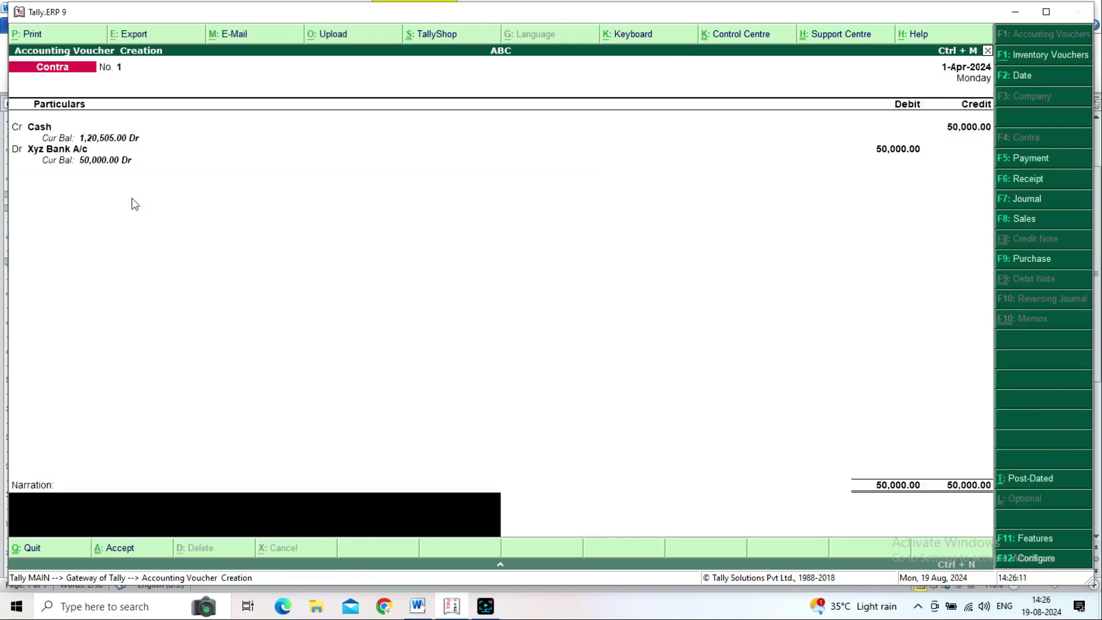
{"action": "type", "text": "Being Bank Acc"}
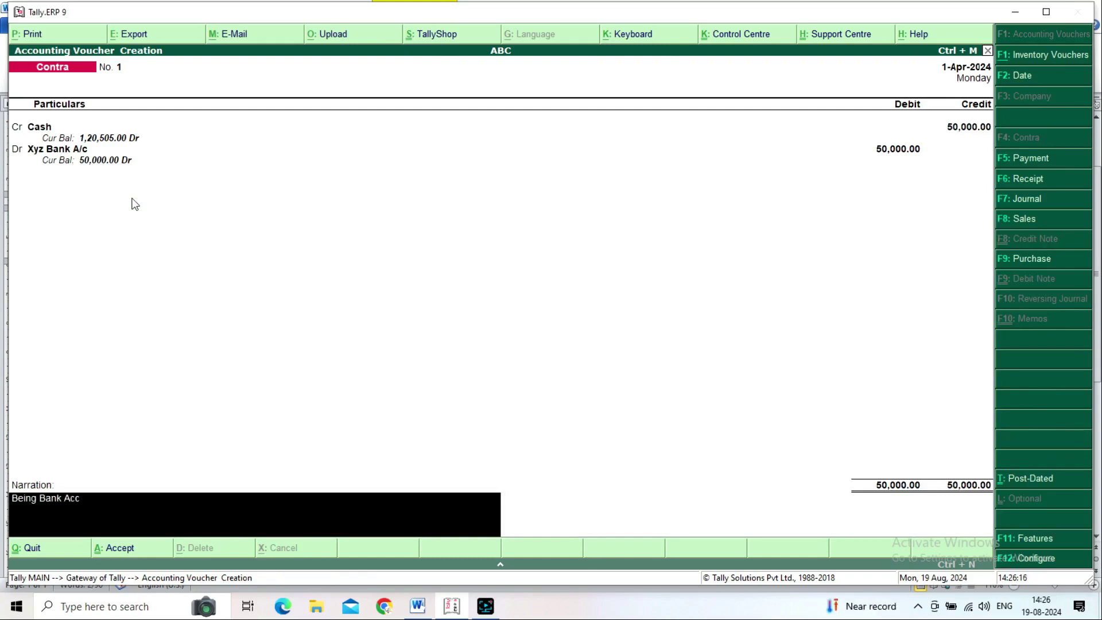
{"action": "type", "text": "ount opend in XYZ Bank"}
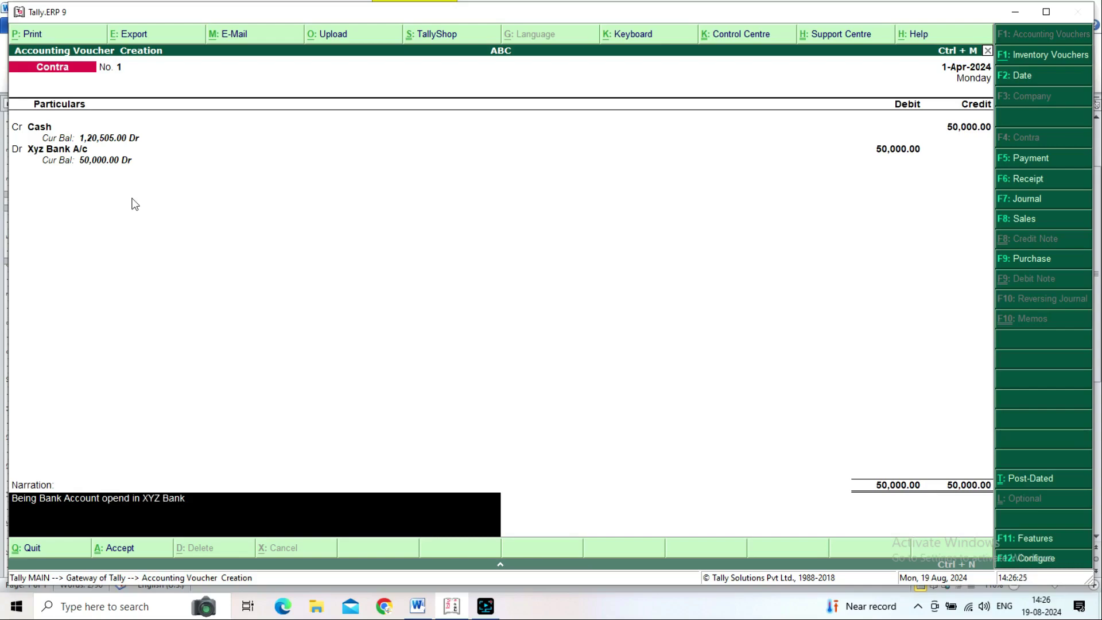
{"action": "key", "text": "Return"}
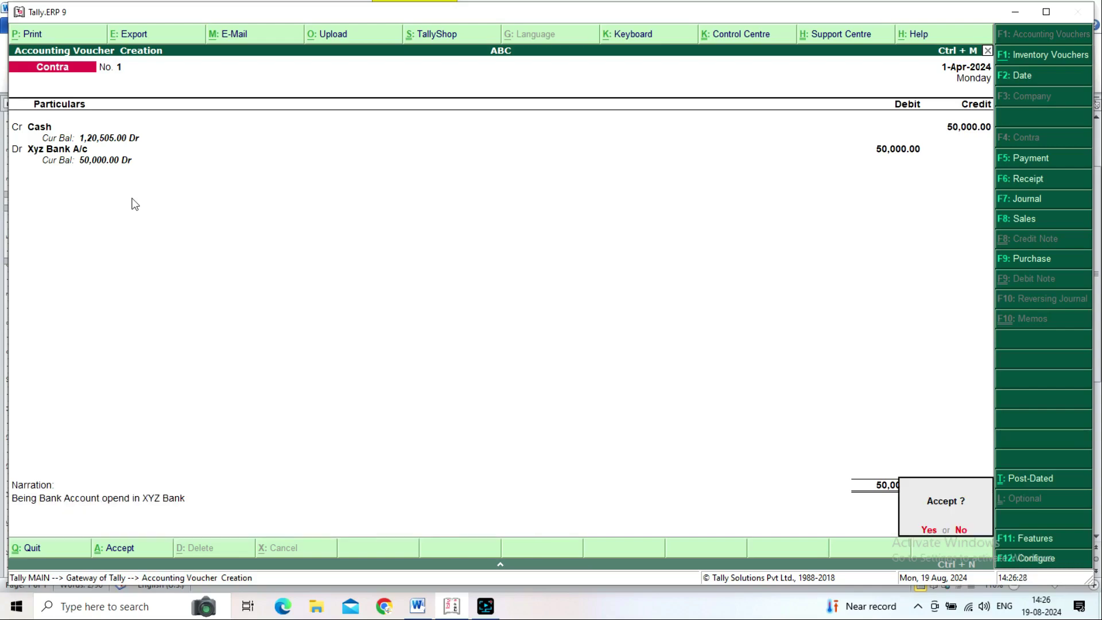
{"action": "key", "text": "Return"}
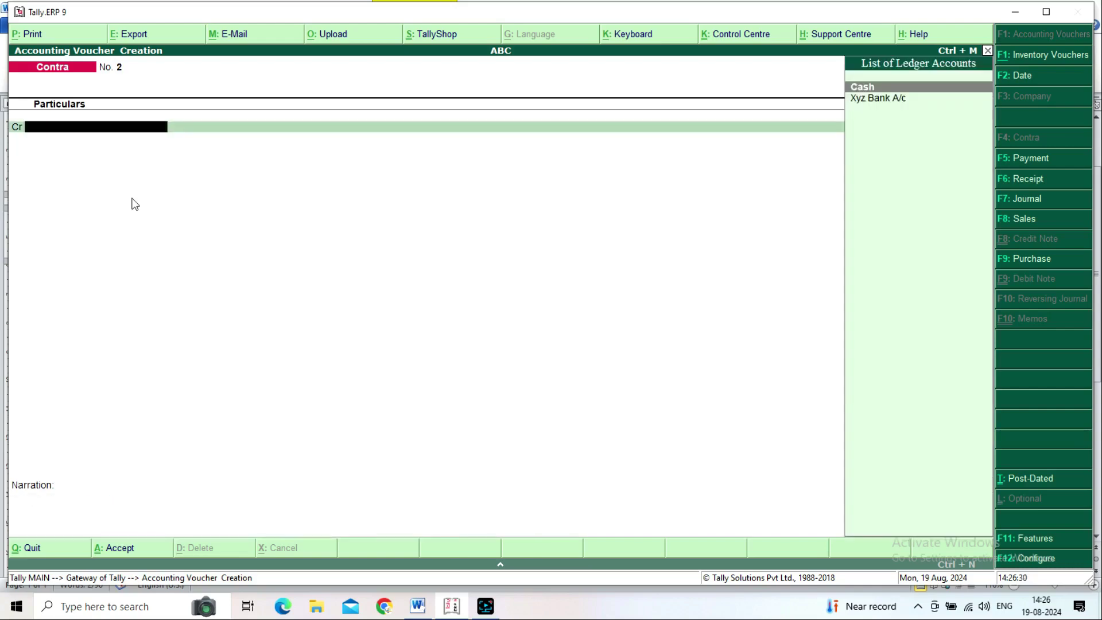
Step: Review the detailed Balance Sheet: Cash-in-Hand 1,20,505.00 and Bank Accounts 50,000.00
{"action": "key", "text": "Escape"}
{"action": "key", "text": "Return"}
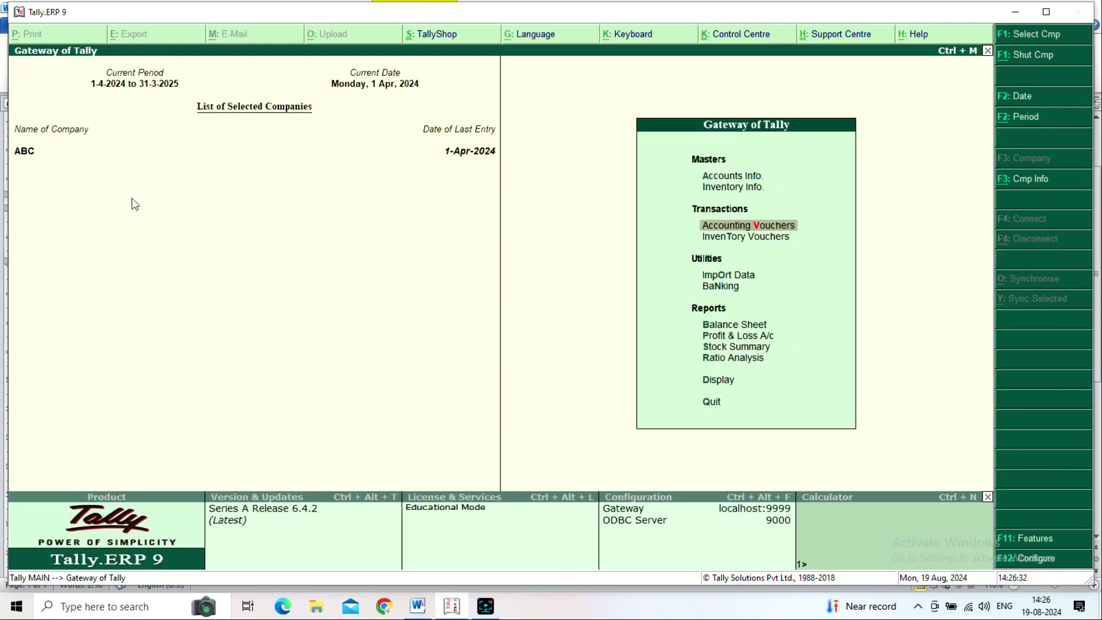
{"action": "key", "text": "Down"}
{"action": "key", "text": "Down"}
{"action": "key", "text": "Down"}
{"action": "key", "text": "Down"}
{"action": "key", "text": "Return"}
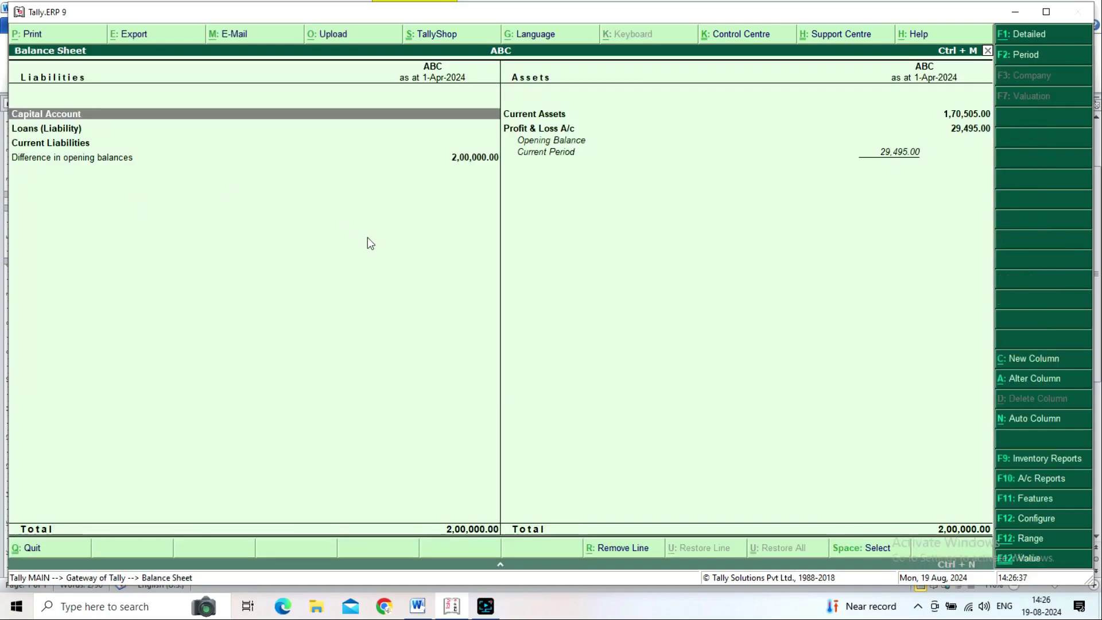
{"action": "key", "text": "alt+F1"}
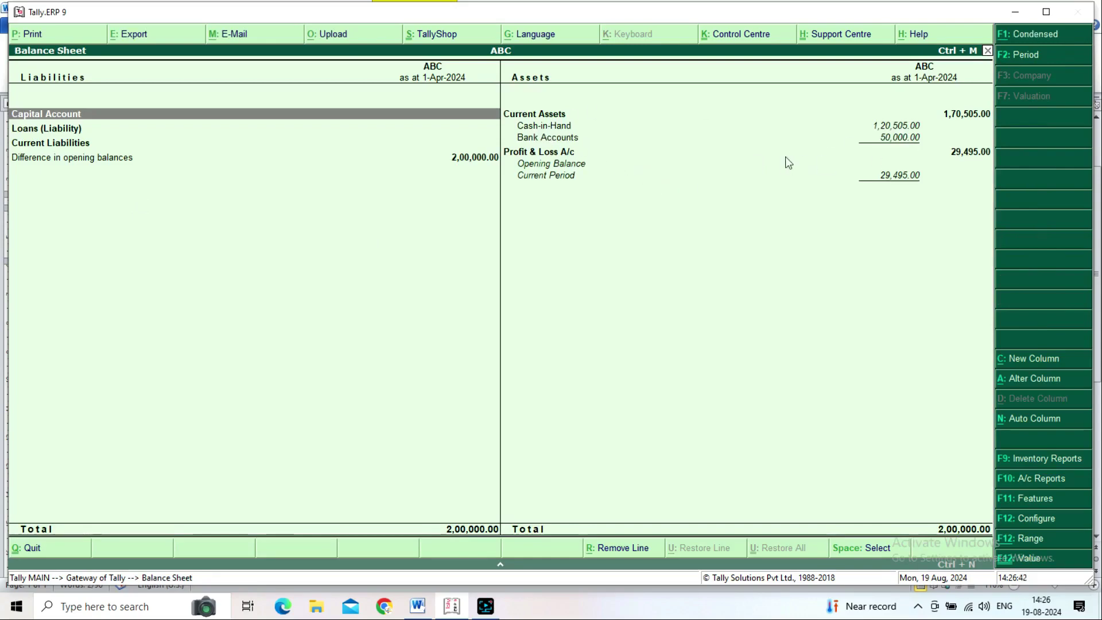
{"action": "left_click", "coordinate": [552, 138]}
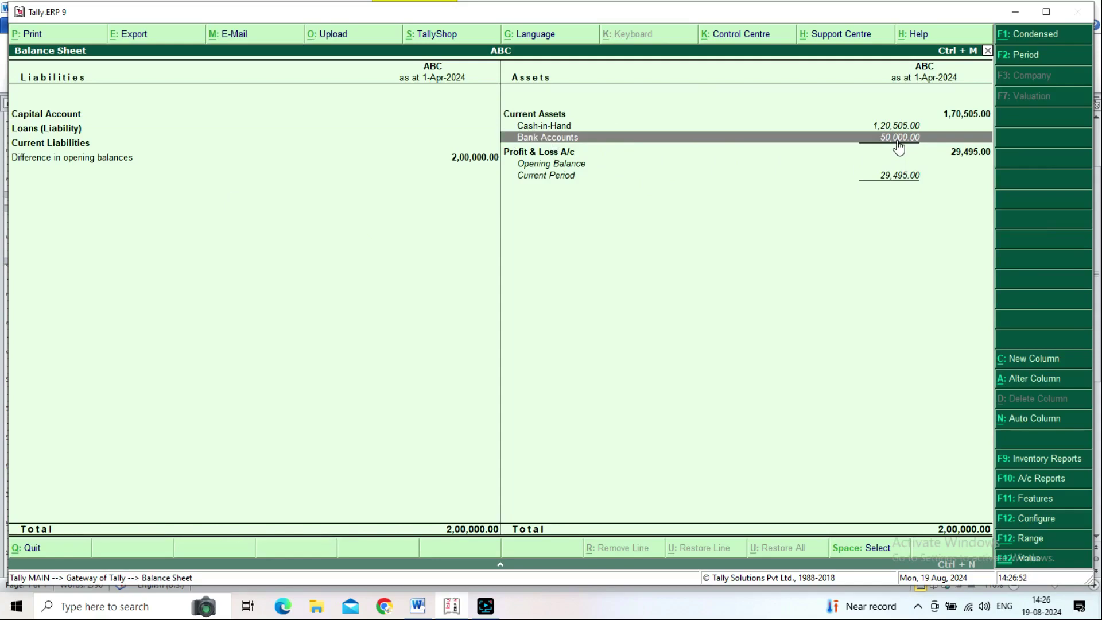
{"action": "key", "text": "Escape"}
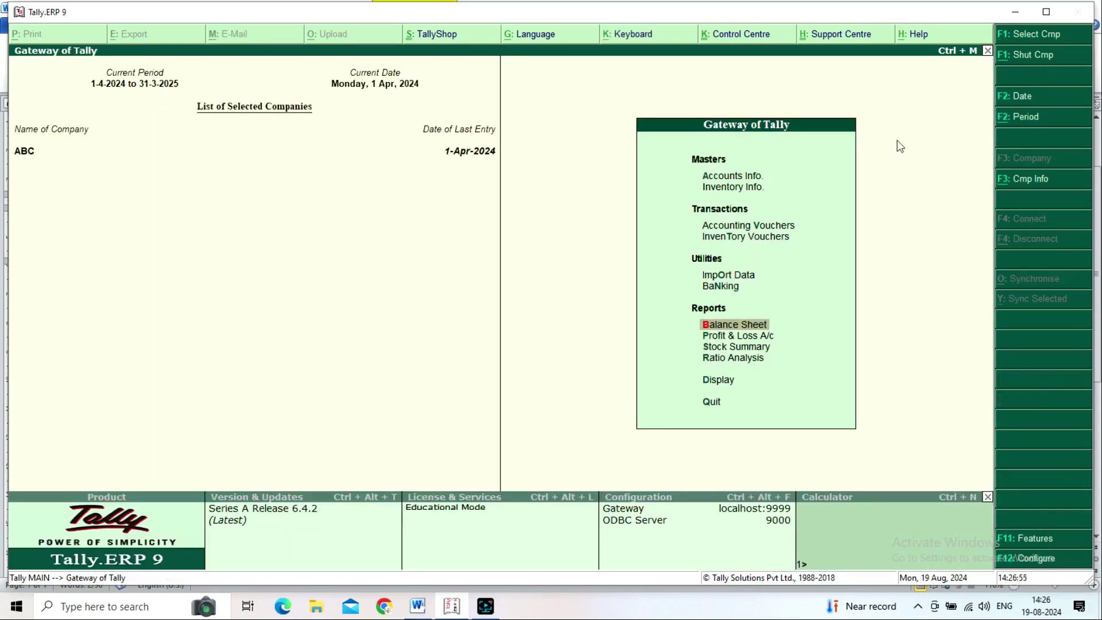
{"action": "key", "text": "Up"}
{"action": "key", "text": "Up"}
{"action": "key", "text": "Up"}
{"action": "key", "text": "Up"}
{"action": "key", "text": "Up"}
Step: Check the cash deposit heading in the Word notes and open a new Contra voucher No. 2
{"action": "key", "text": "Down"}
{"action": "key", "text": "alt+Tab"}
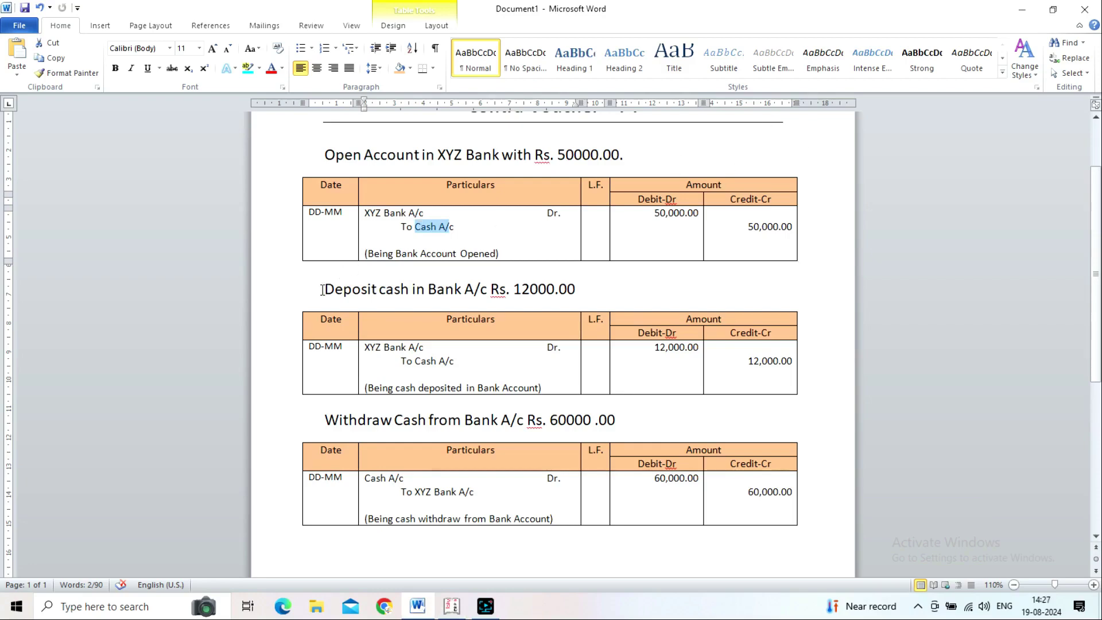
{"action": "left_click_drag", "start_coordinate": [325, 290], "coordinate": [556, 293]}
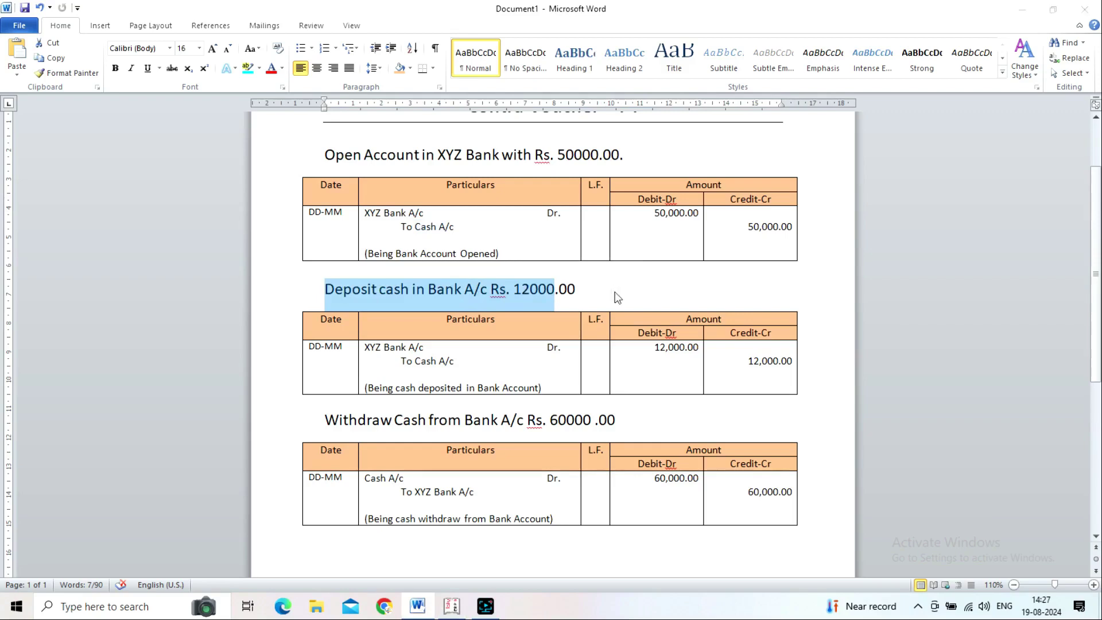
{"action": "key", "text": "alt+Tab"}
{"action": "key", "text": "Down"}
{"action": "key", "text": "Up"}
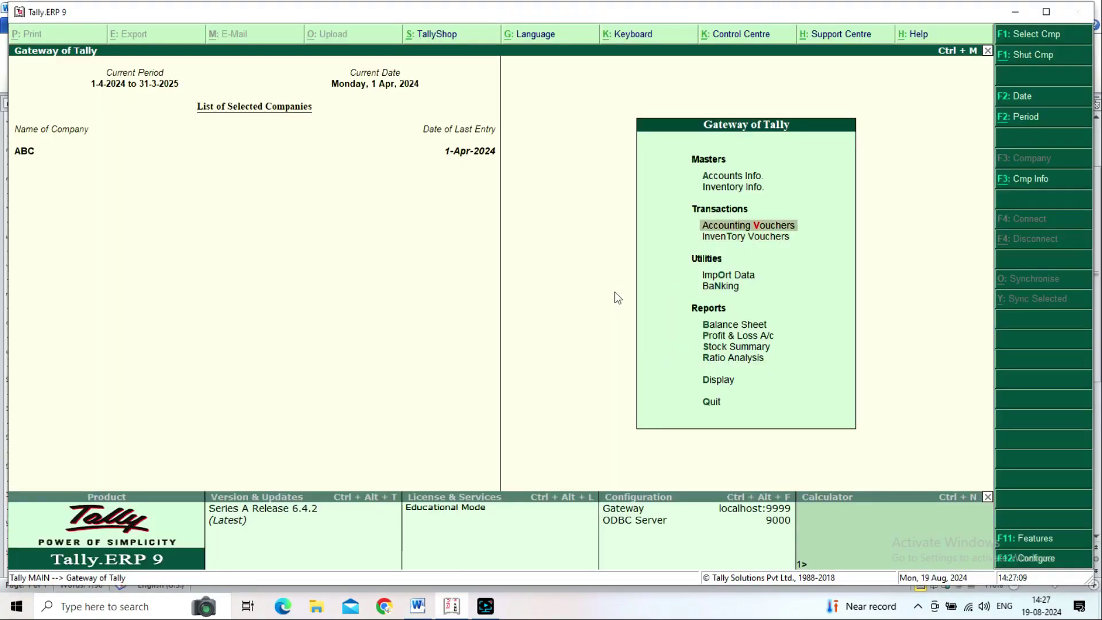
{"action": "key", "text": "Return"}
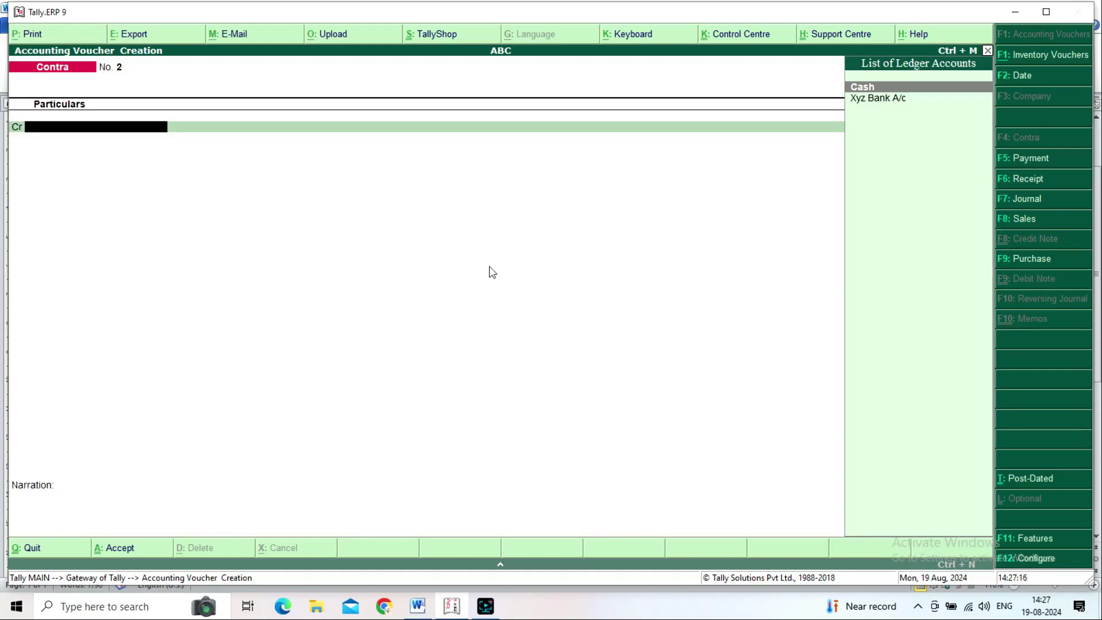
Step: Confirm XYZ Bank A/c as the deposit account in the Word table
{"action": "key", "text": "alt+Tab"}
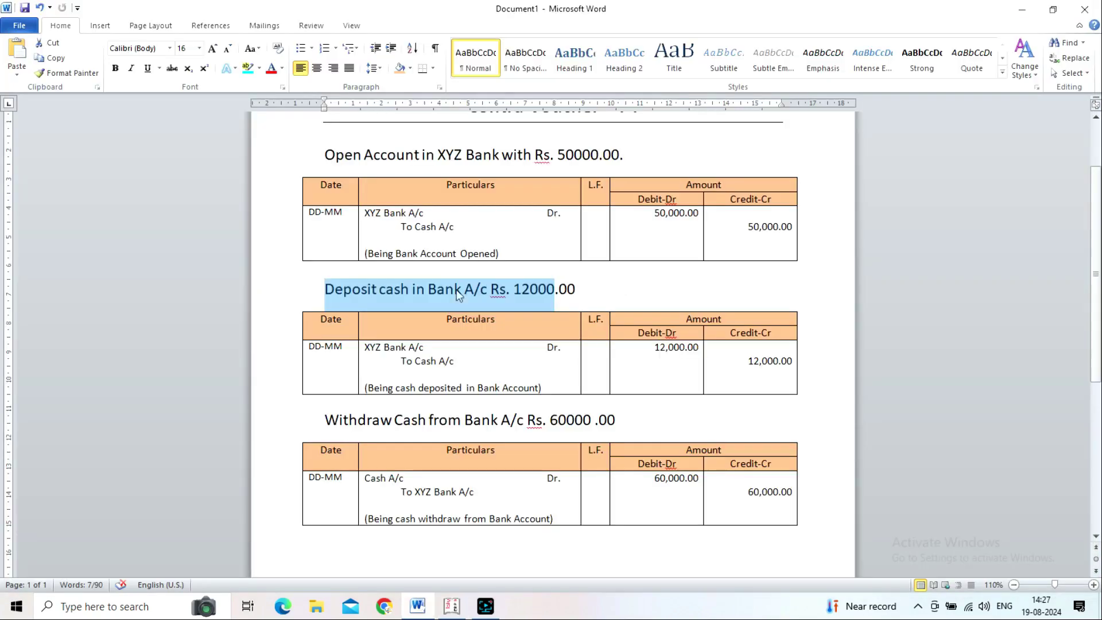
{"action": "left_click_drag", "start_coordinate": [365, 347], "coordinate": [435, 359]}
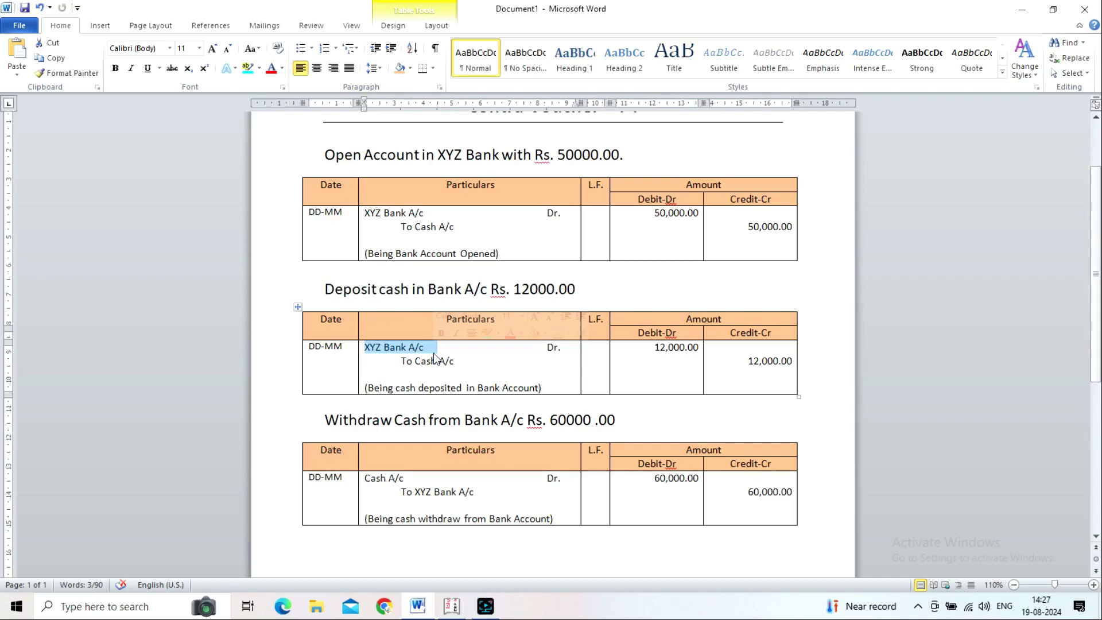
{"action": "key", "text": "alt+Tab"}
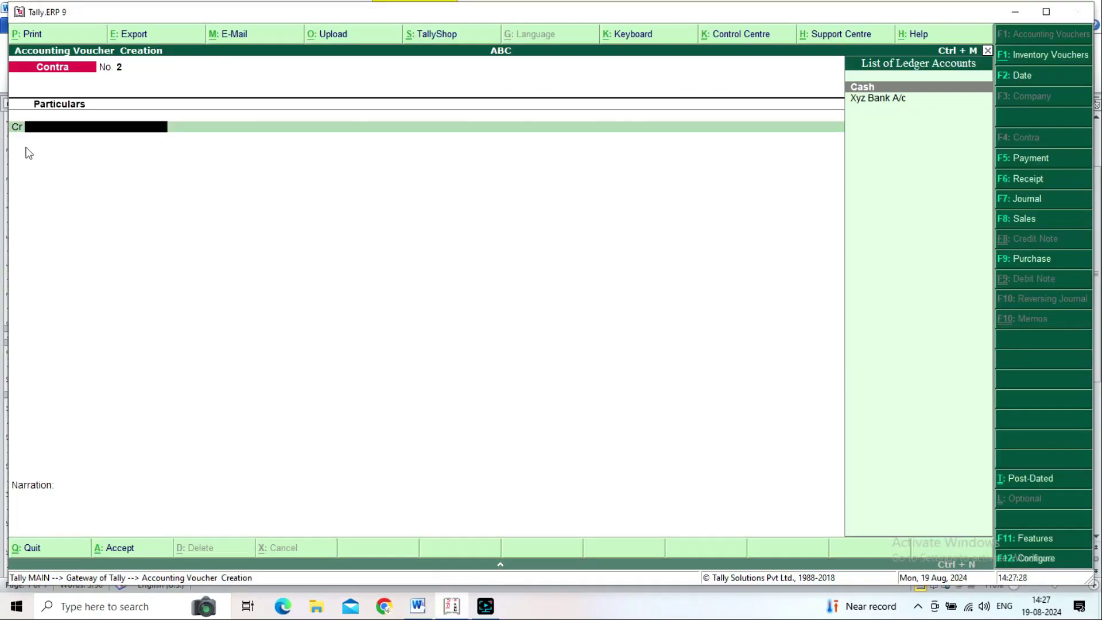
Step: Credit Cash and debit Xyz Bank A/c 12,000.00 with narration 'Being Cash desposited'
{"action": "key", "text": "Return"}
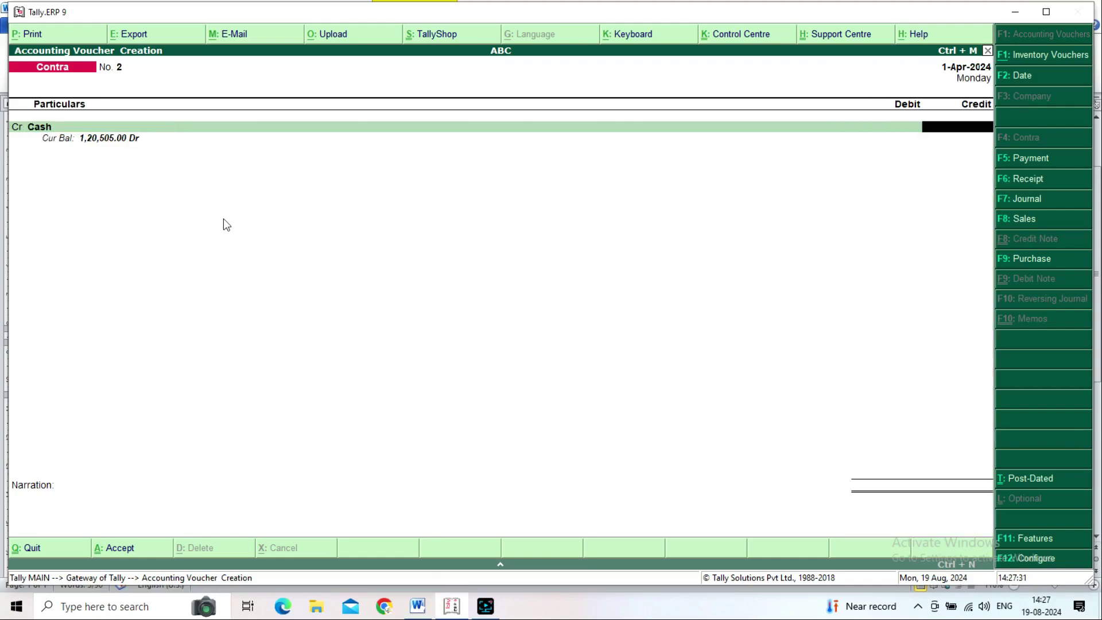
{"action": "type", "text": "12000"}
{"action": "key", "text": "Return"}
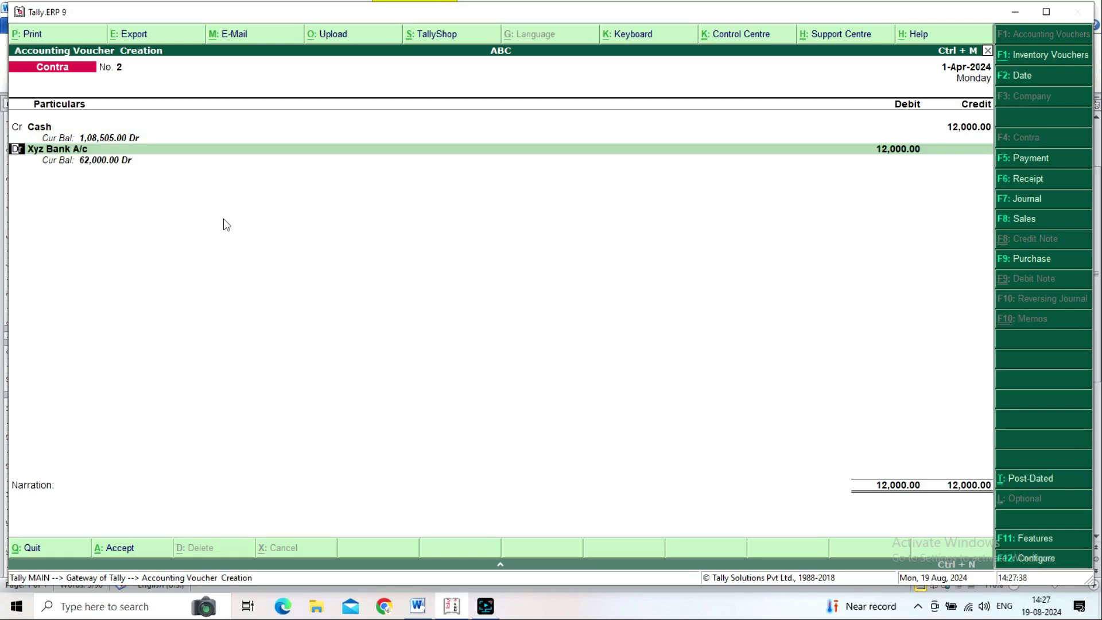
{"action": "key", "text": "Return"}
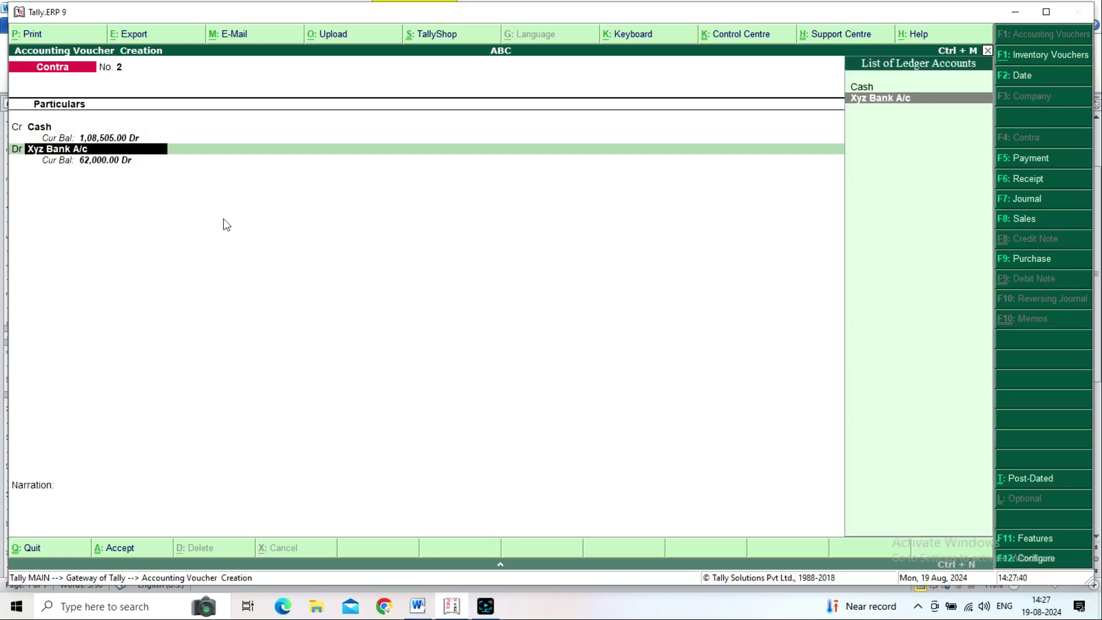
{"action": "key", "text": "Return"}
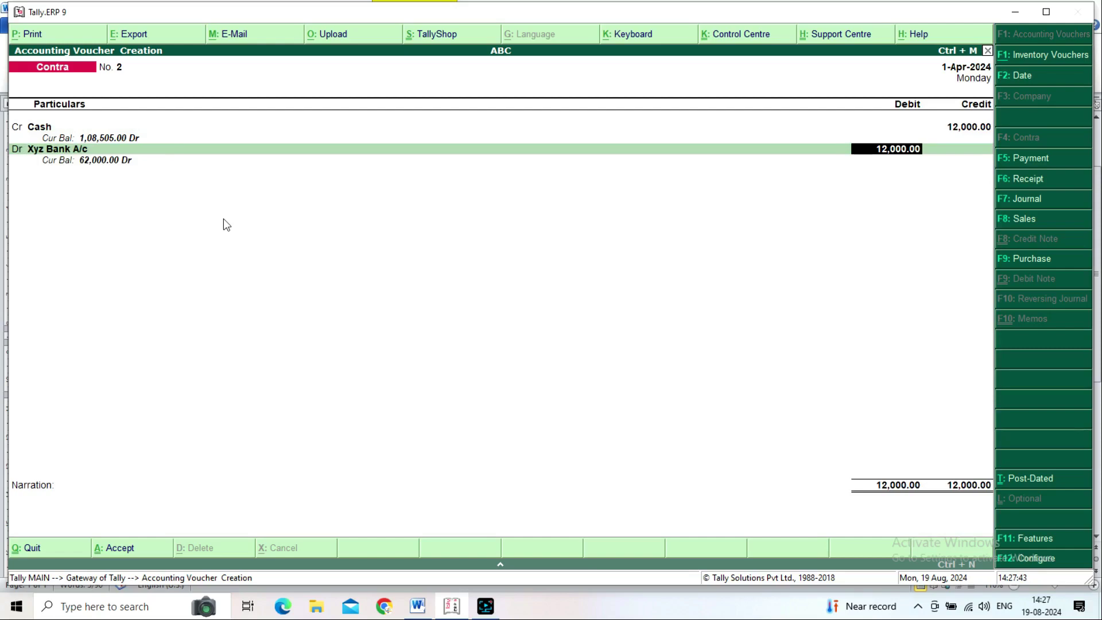
{"action": "key", "text": "Return"}
{"action": "key", "text": "Return"}
{"action": "key", "text": "Return"}
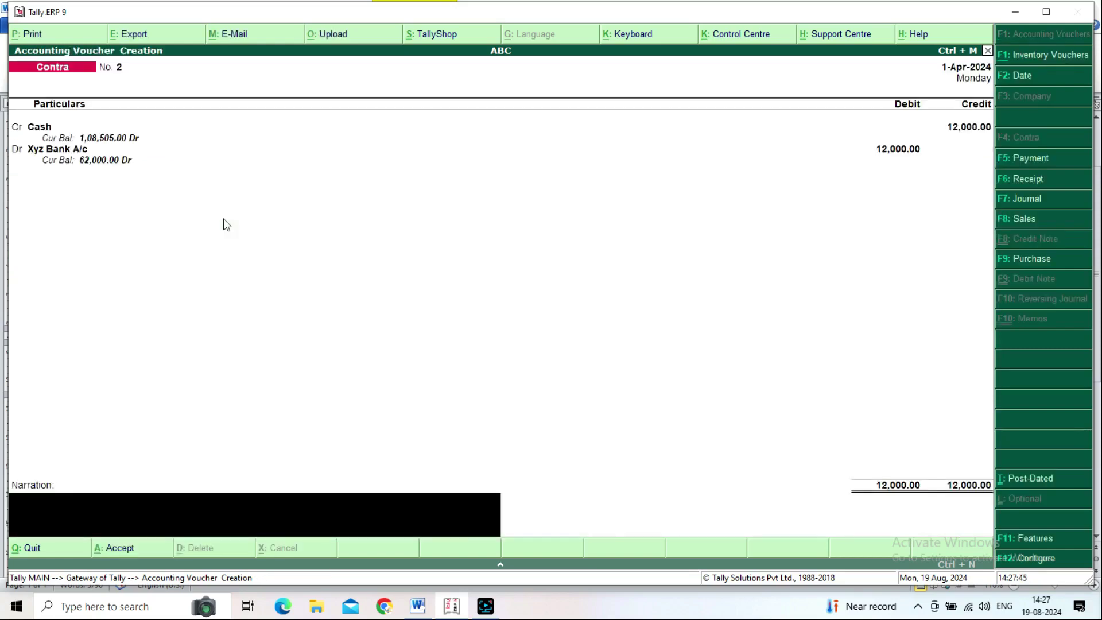
{"action": "type", "text": "Being Cash desposited"}
{"action": "key", "text": "Return"}
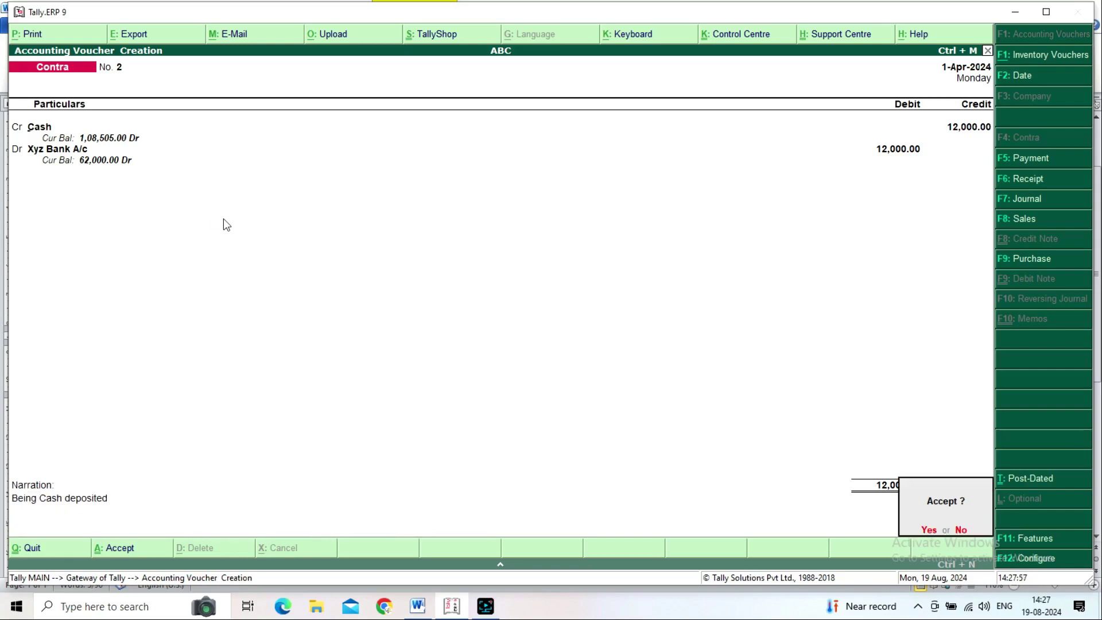
Step: Save Contra voucher No. 2 and exit voucher entry
{"action": "key", "text": "y"}
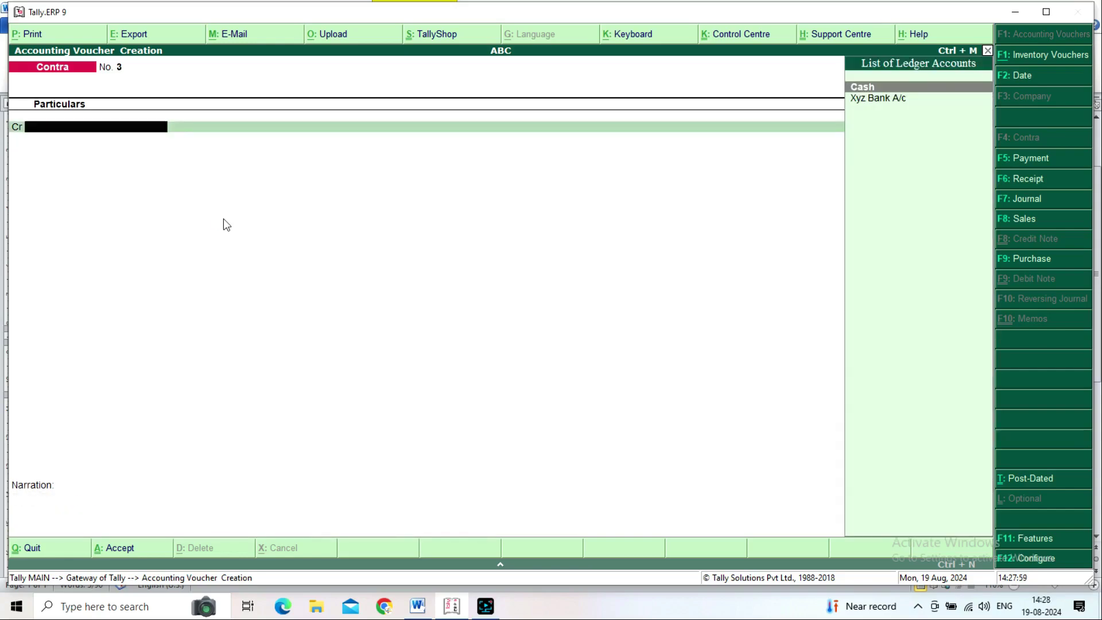
{"action": "key", "text": "Escape"}
{"action": "key", "text": "y"}
Step: Review the detailed Balance Sheet: Cash-in-Hand 1,08,505.00 and Bank Accounts 62,000.00
{"action": "key", "text": "Down"}
{"action": "key", "text": "Down"}
{"action": "key", "text": "Down"}
{"action": "key", "text": "Down"}
{"action": "key", "text": "Down"}
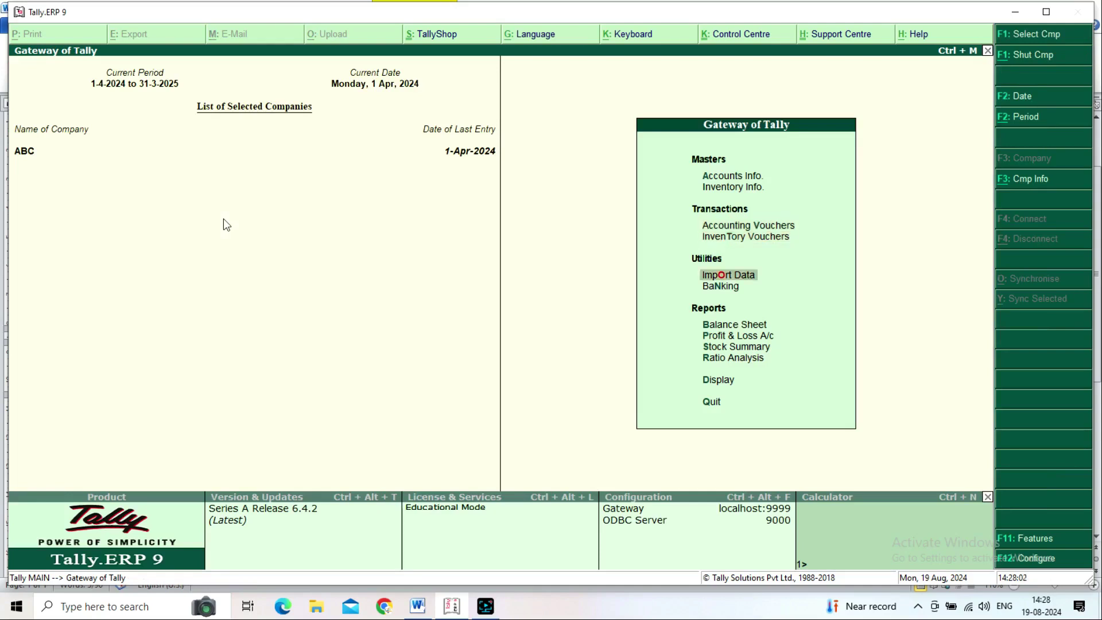
{"action": "key", "text": "Down"}
{"action": "key", "text": "Down"}
{"action": "key", "text": "Down"}
{"action": "key", "text": "Up"}
{"action": "key", "text": "Up"}
{"action": "key", "text": "Up"}
{"action": "key", "text": "Up"}
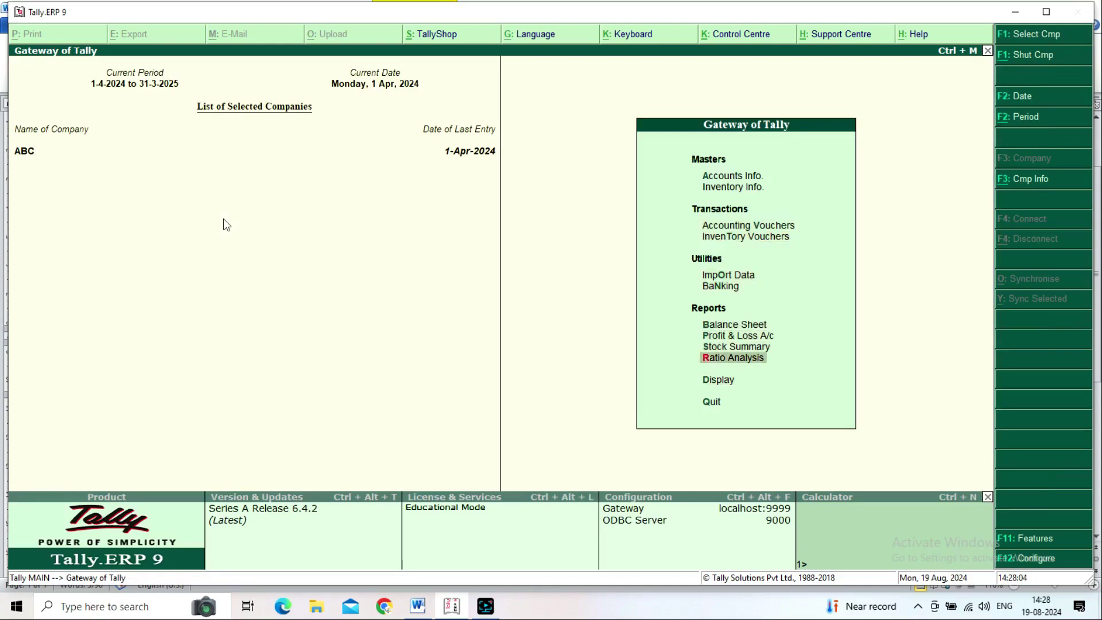
{"action": "key", "text": "Return"}
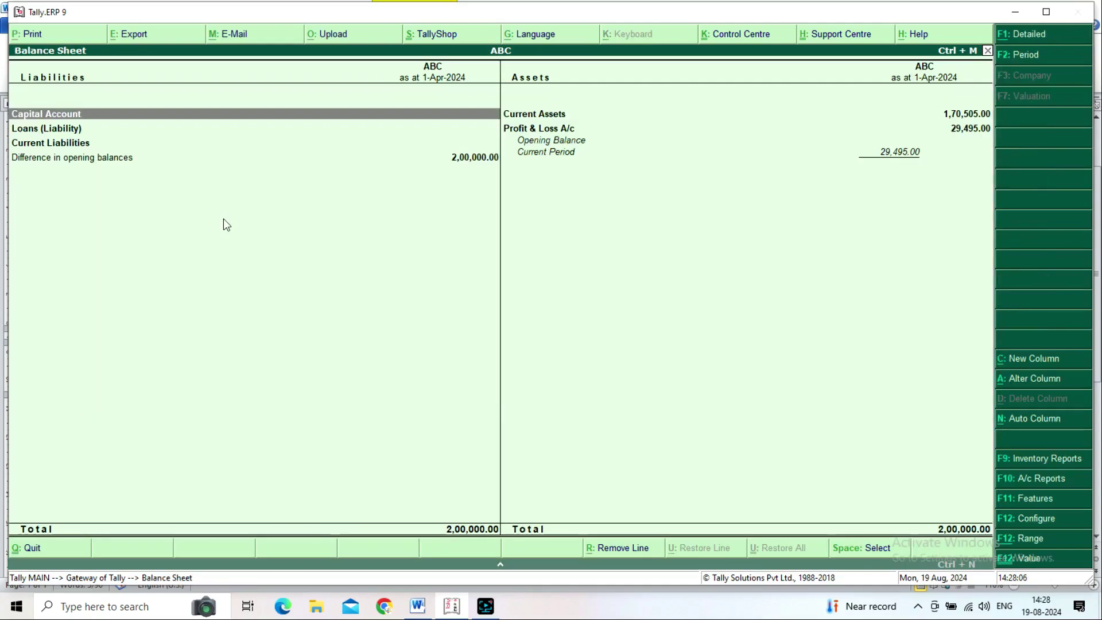
{"action": "key", "text": "alt+F1"}
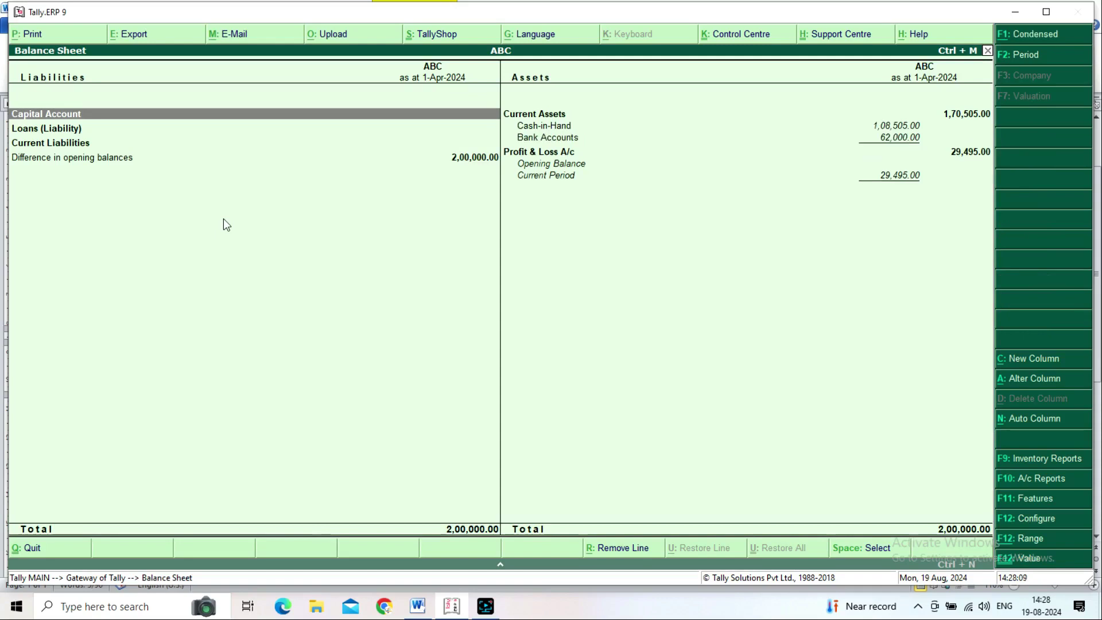
{"action": "key", "text": "Right"}
{"action": "key", "text": "Down"}
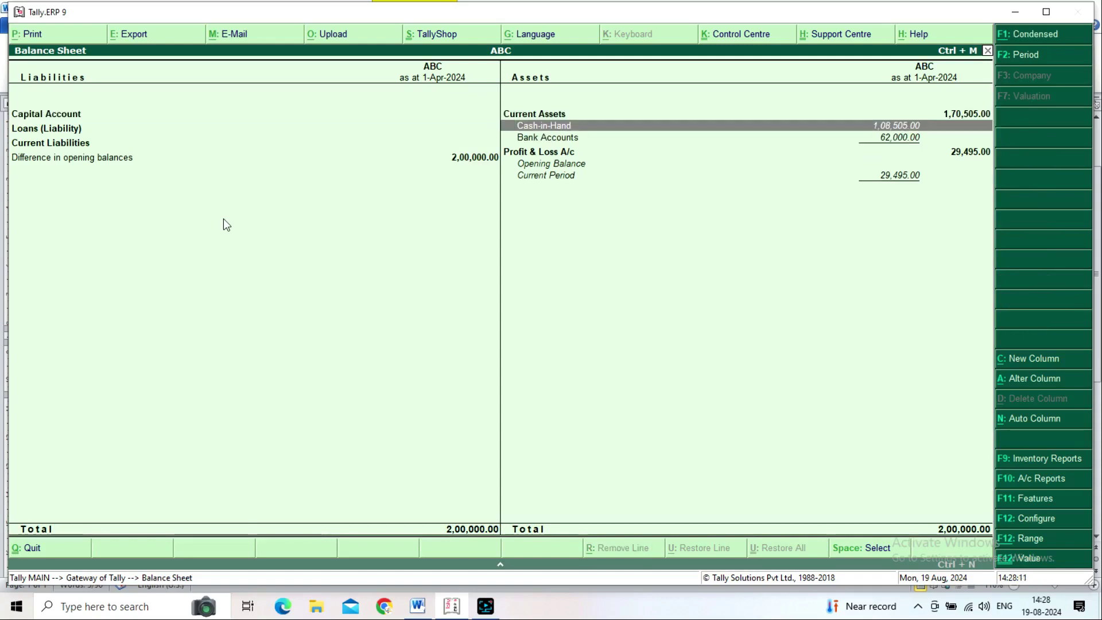
{"action": "key", "text": "Down"}
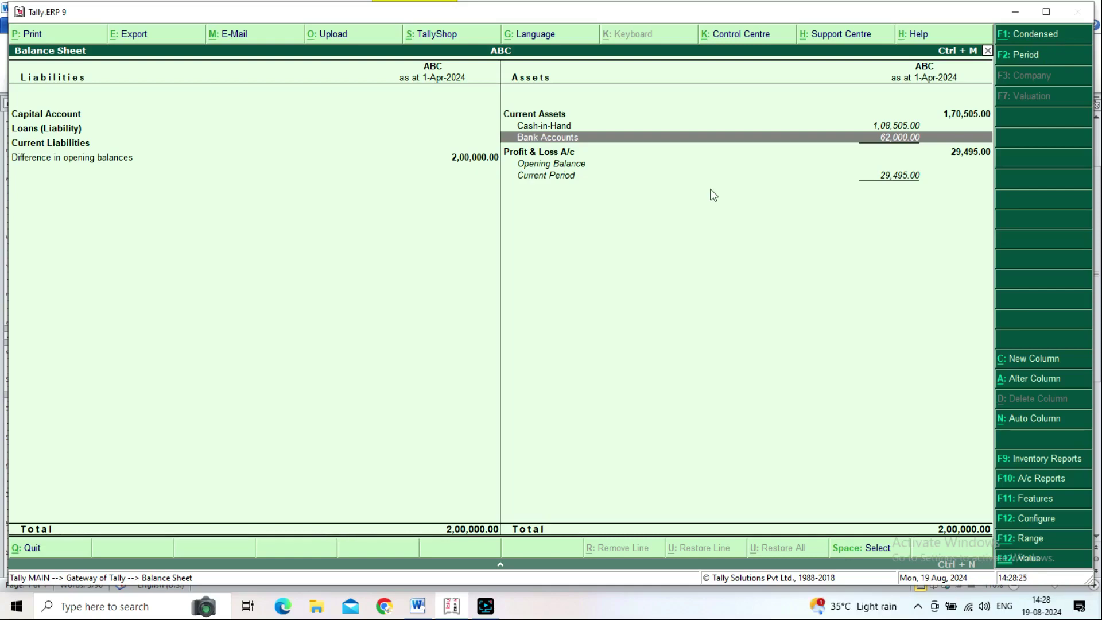
{"action": "key", "text": "Escape"}
{"action": "key", "text": "Up"}
{"action": "key", "text": "Up"}
{"action": "key", "text": "Up"}
{"action": "key", "text": "Up"}
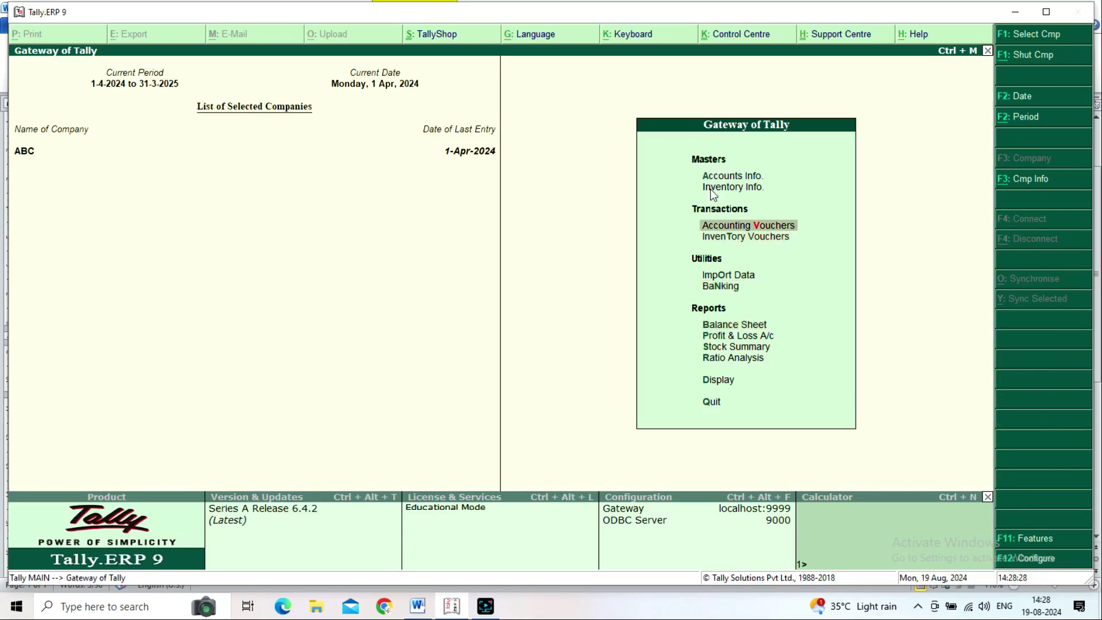
Step: Open Contra voucher No. 3 and check the Word withdrawal entry: Cash Dr, XYZ Bank Cr, 60,000.00
{"action": "key", "text": "Return"}
{"action": "key", "text": "alt+Tab"}
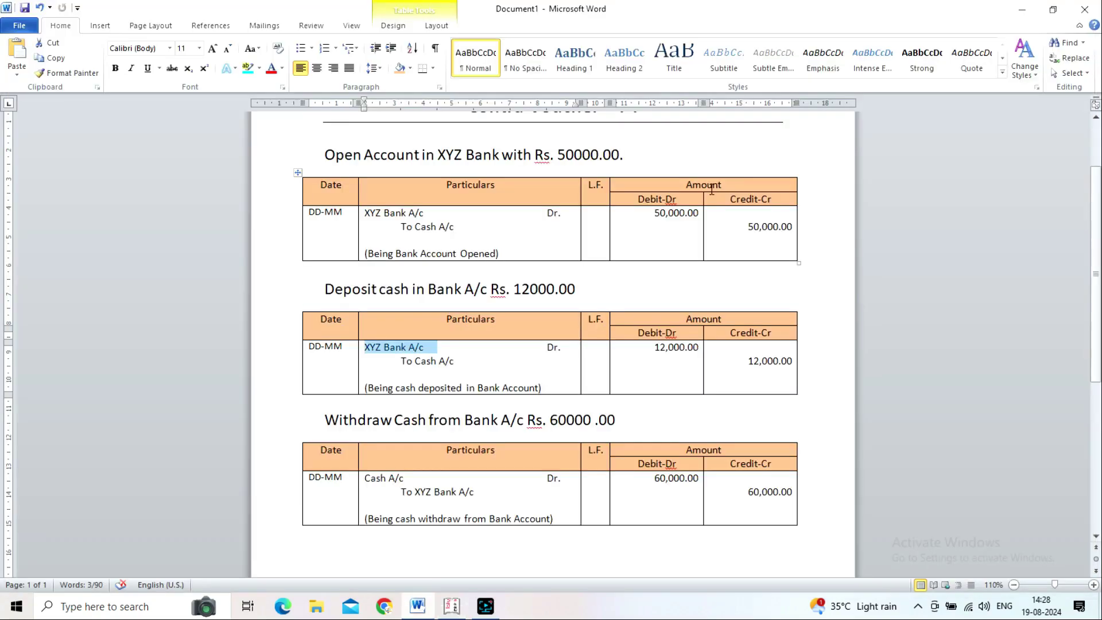
{"action": "left_click", "coordinate": [304, 423]}
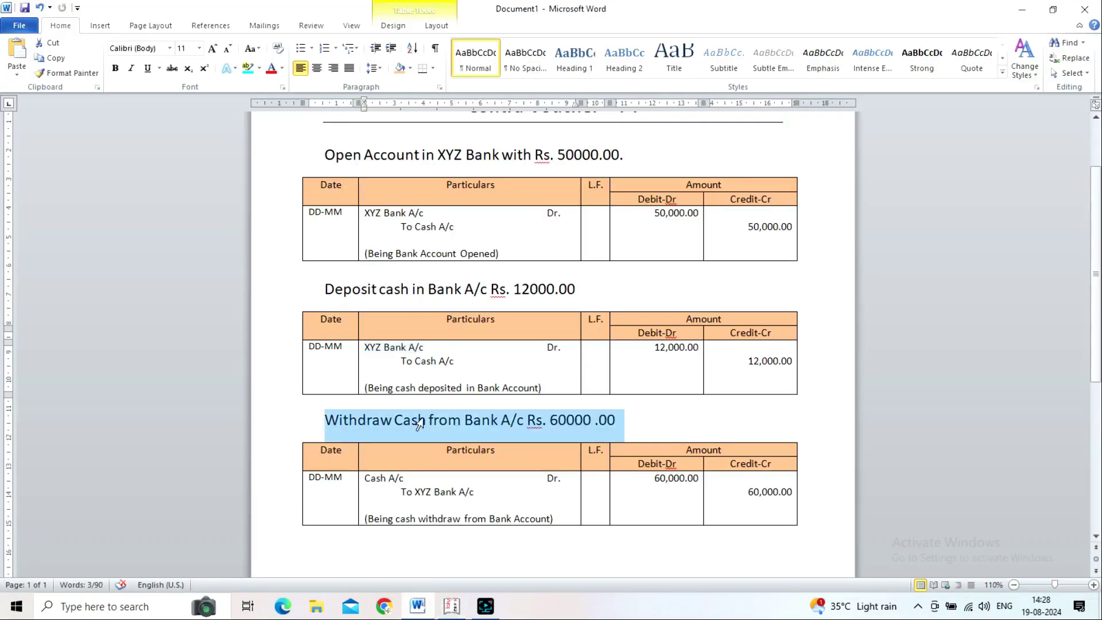
{"action": "scroll", "coordinate": [561, 429], "scroll_direction": "down", "scroll_amount": 2}
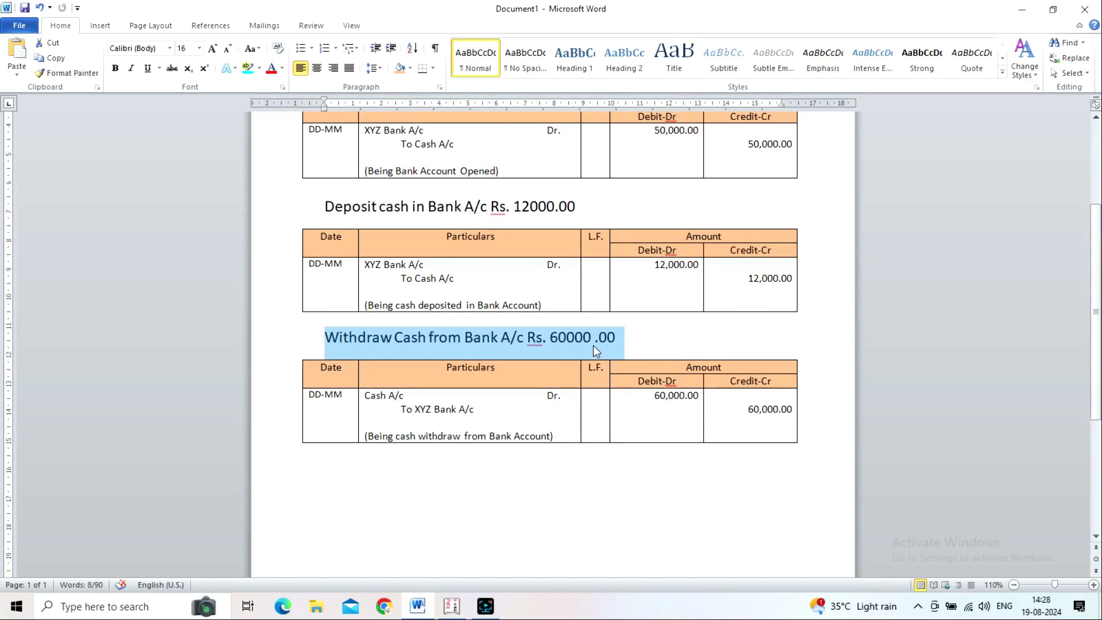
{"action": "key", "text": "Down"}
{"action": "key", "text": "Down"}
{"action": "key", "text": "Down"}
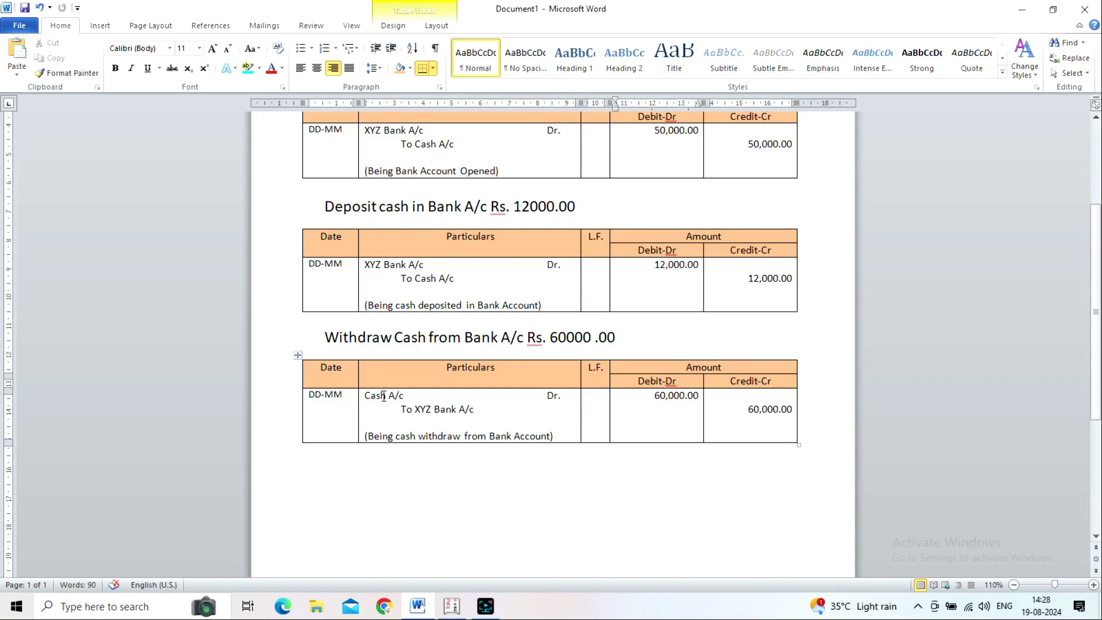
{"action": "key", "text": "alt+Tab"}
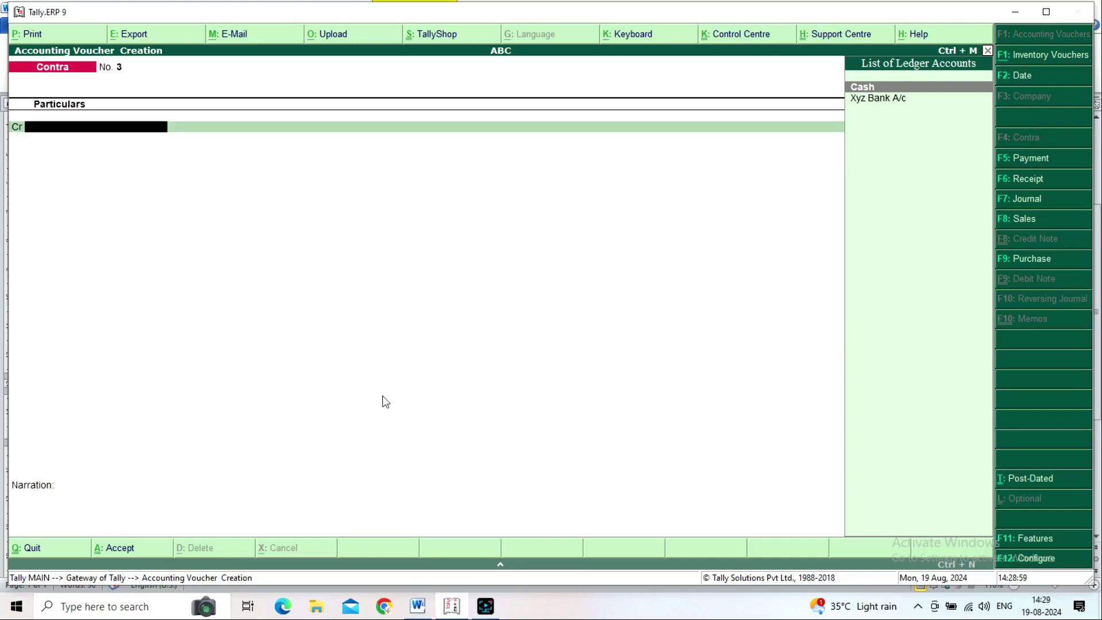
Step: Credit Xyz Bank A/c and debit Cash with 60,000.00 in the Contra voucher
{"action": "key", "text": "Down"}
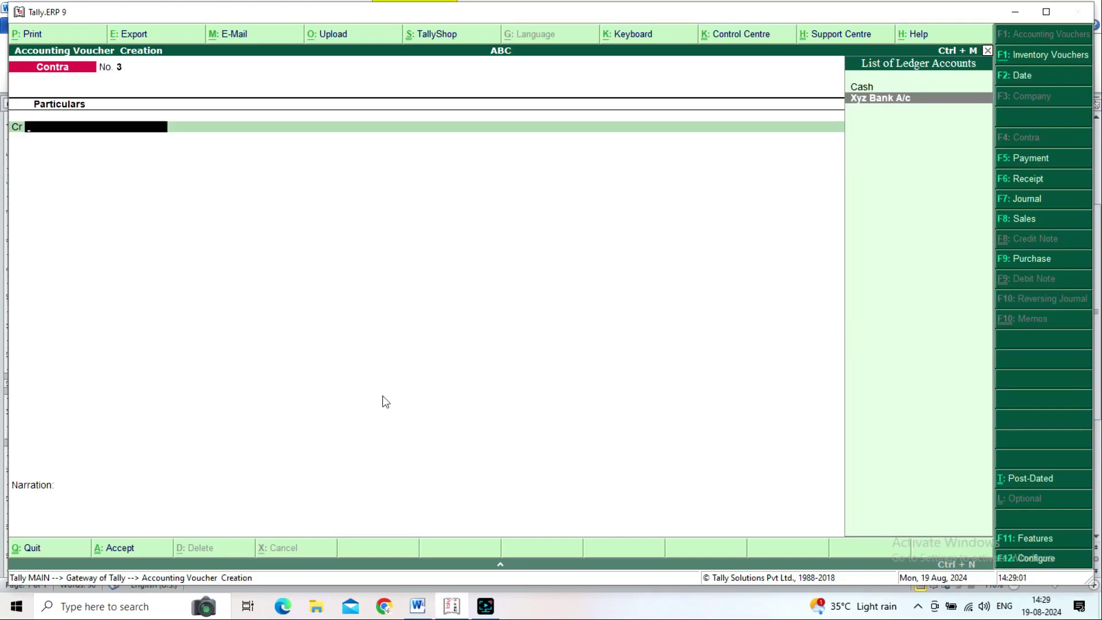
{"action": "key", "text": "Return"}
{"action": "type", "text": "60,00"}
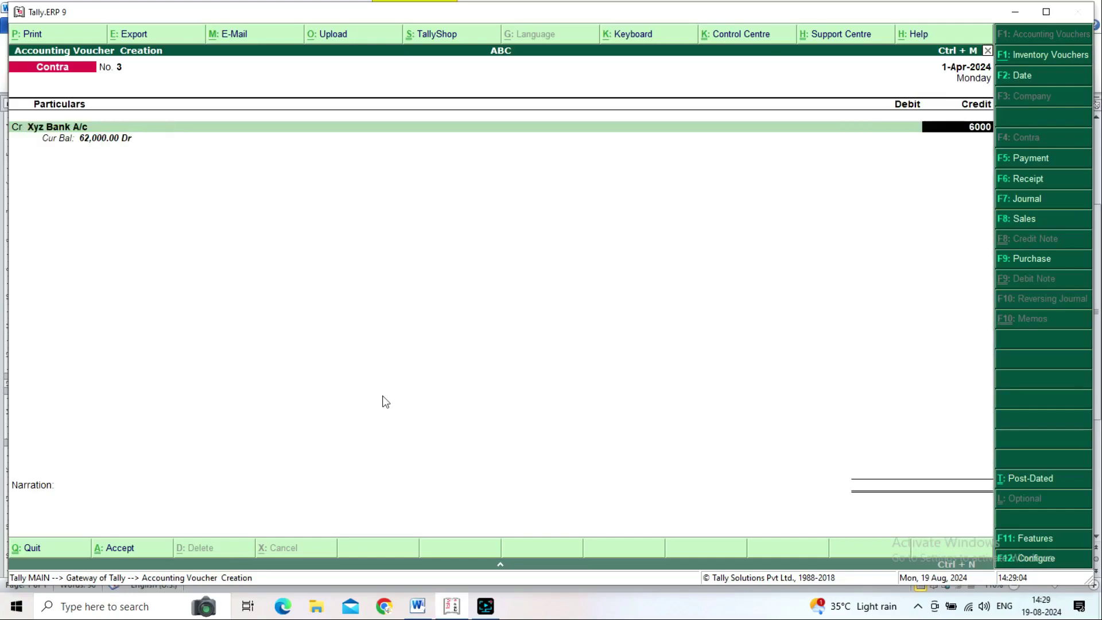
{"action": "type", "text": "0"}
{"action": "key", "text": "Return"}
{"action": "key", "text": "Return"}
{"action": "key", "text": "Return"}
{"action": "key", "text": "Return"}
{"action": "key", "text": "Return"}
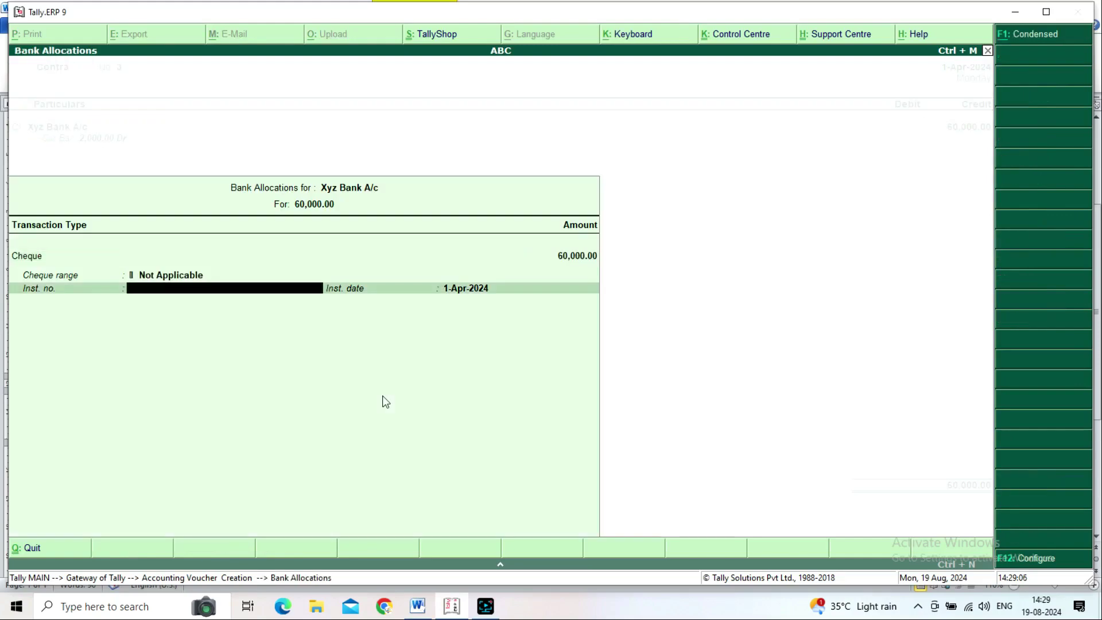
{"action": "key", "text": "Return"}
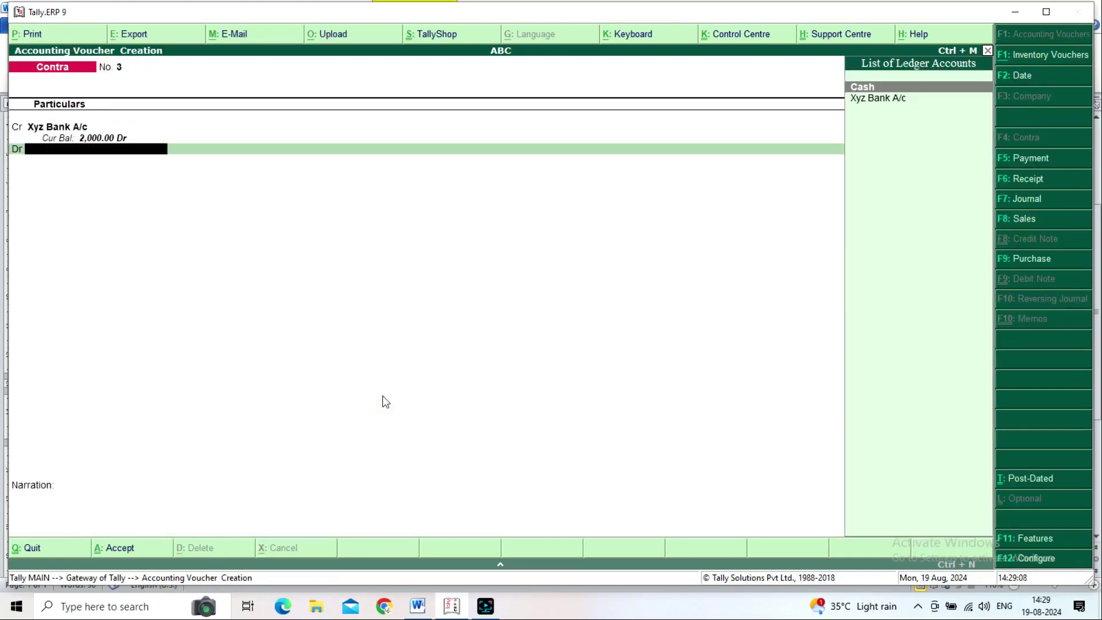
{"action": "key", "text": "Return"}
{"action": "key", "text": "BackSpace"}
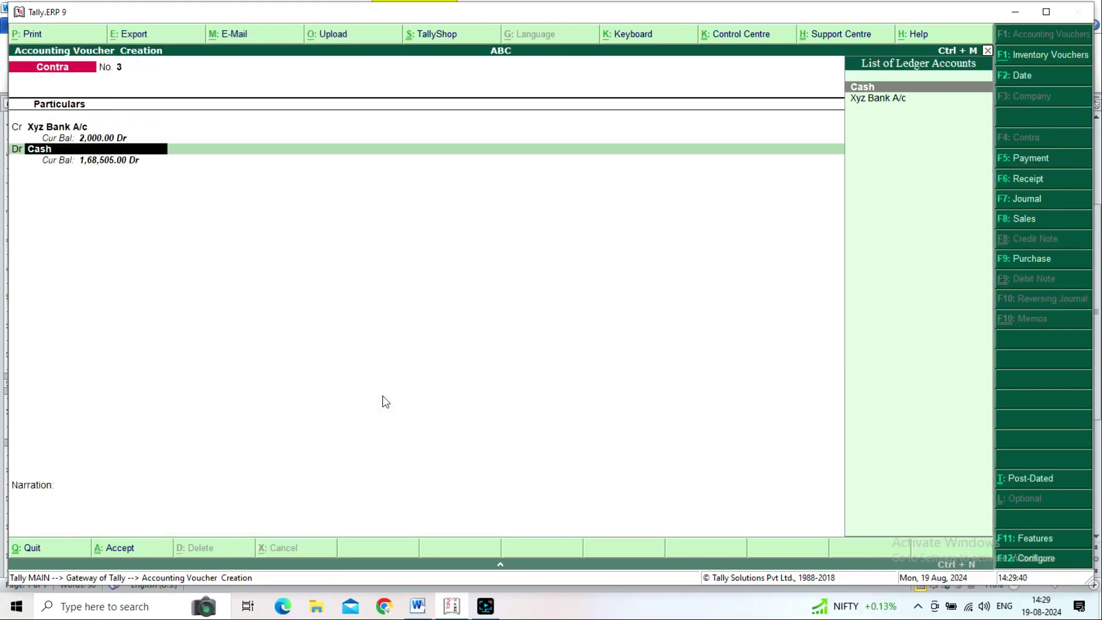
{"action": "key", "text": "Return"}
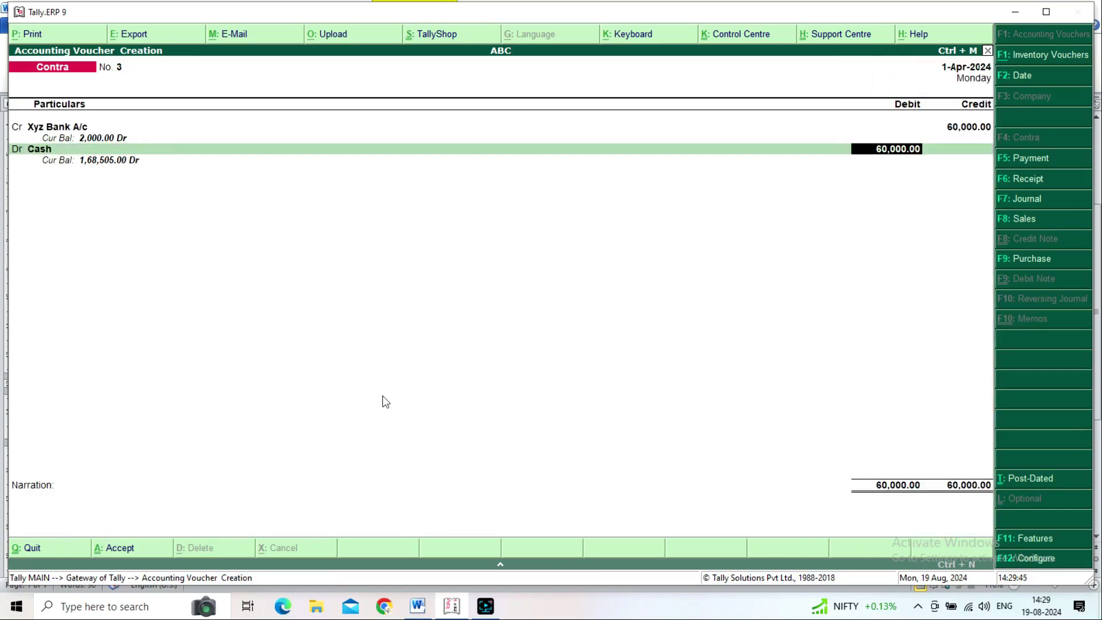
{"action": "key", "text": "Return"}
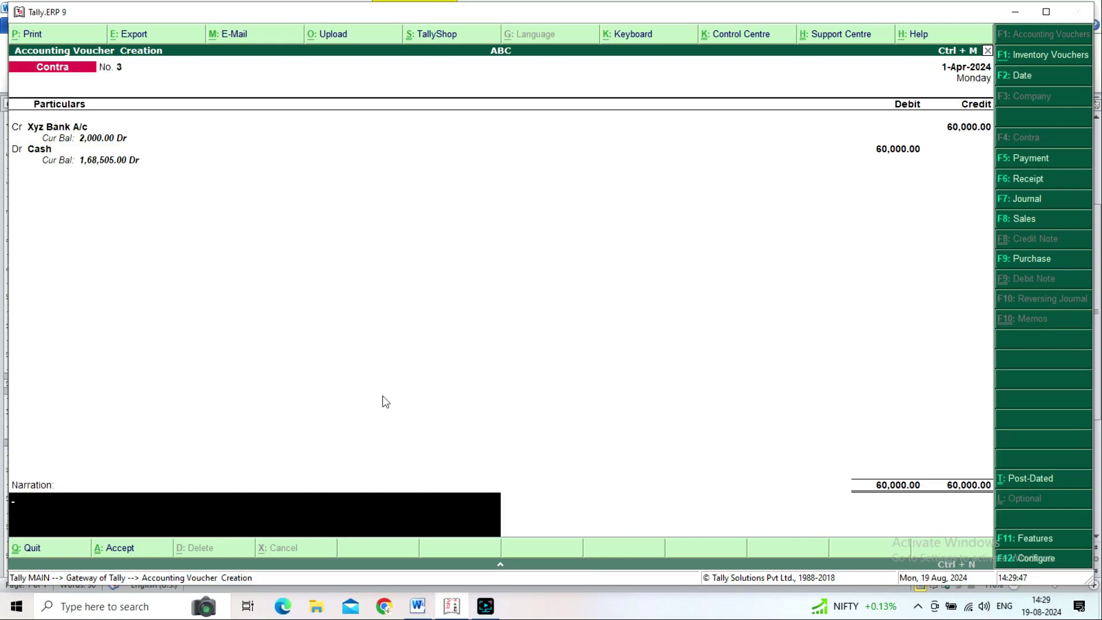
Step: Enter the narration 'Being Cash withdraw from Bank' and finish the voucher
{"action": "type", "text": "Being Cash withdraw from Bank"}
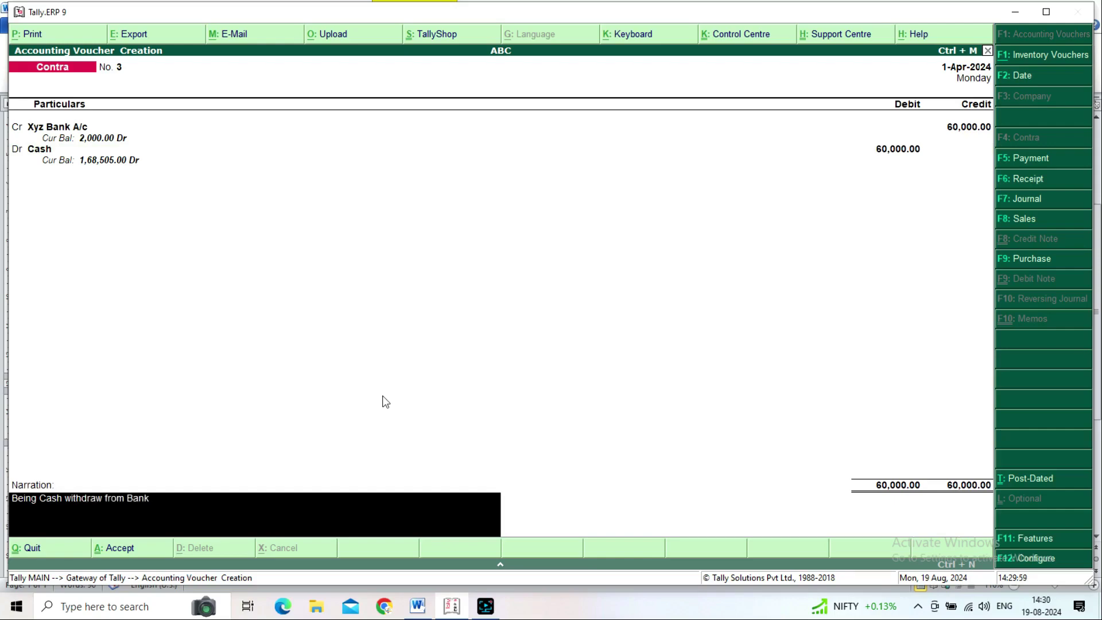
{"action": "key", "text": "Return"}
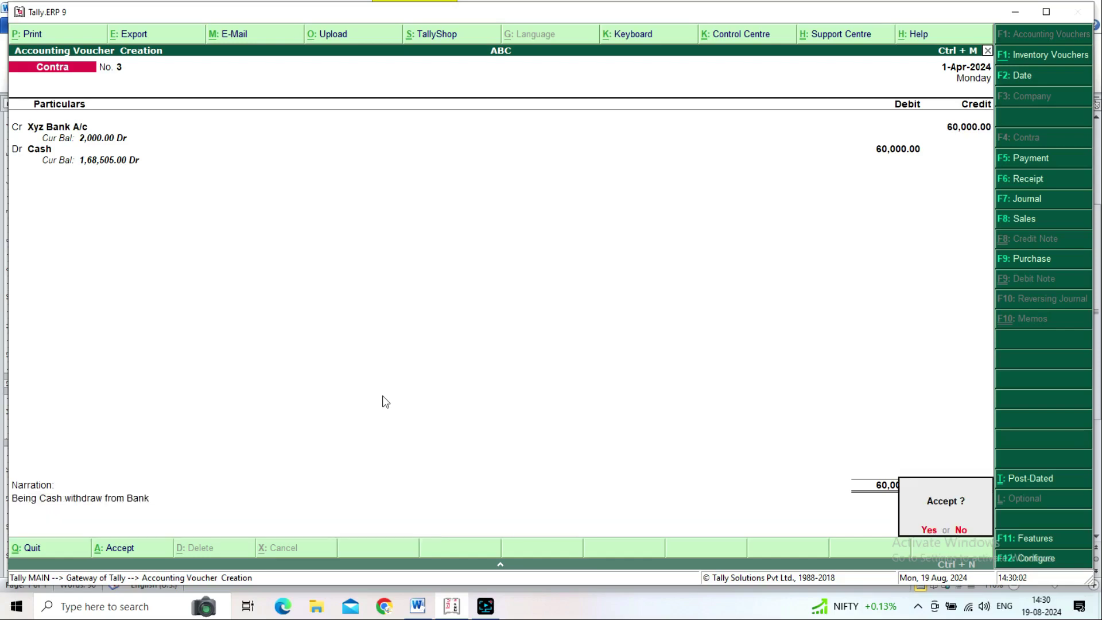
Step: Save Contra voucher No. 3 and quit voucher entry
{"action": "key", "text": "y"}
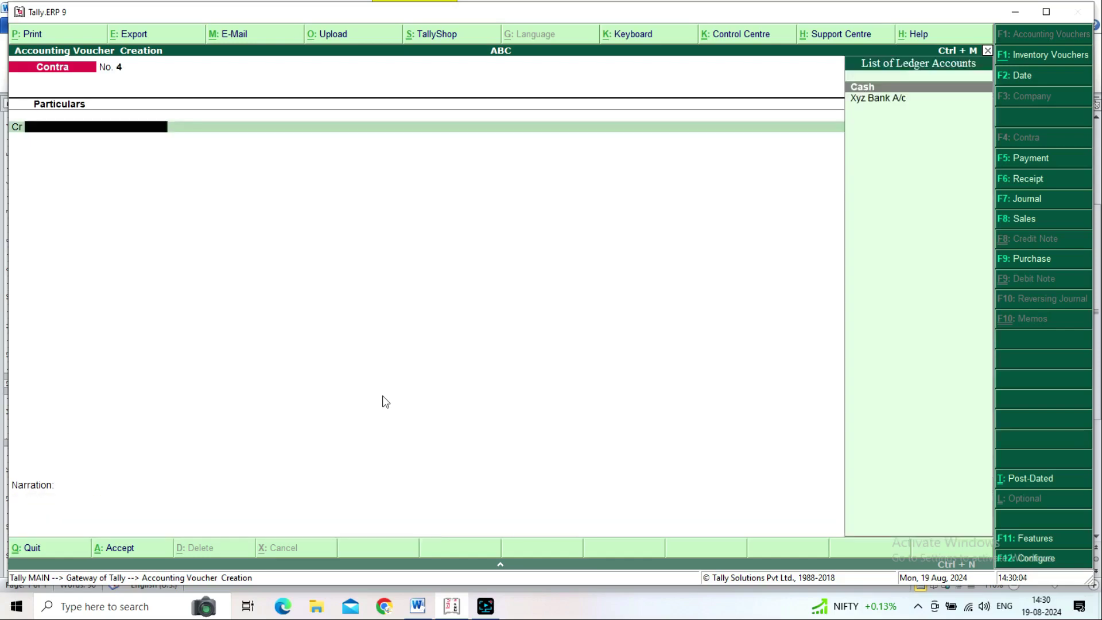
{"action": "key", "text": "Escape"}
{"action": "key", "text": "y"}
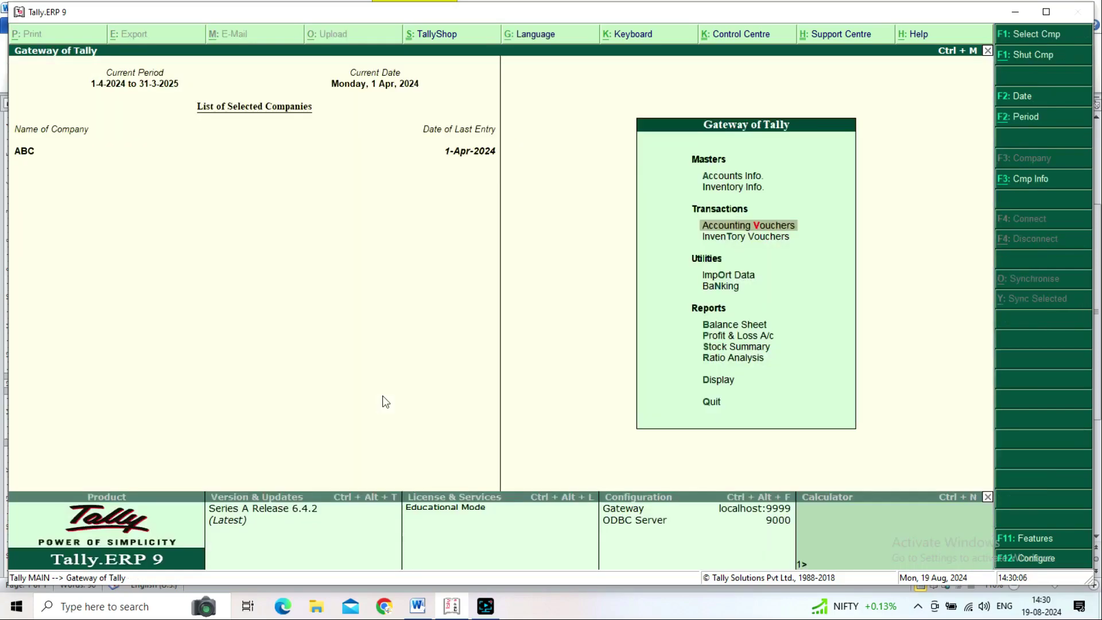
Step: Open the Balance Sheet and expand Current Assets to show Cash-in-Hand 1,68,505.00 and Bank Accounts 2,000.00
{"action": "key", "text": "Down"}
{"action": "key", "text": "Down"}
{"action": "key", "text": "Down"}
{"action": "key", "text": "Down"}
{"action": "key", "text": "Return"}
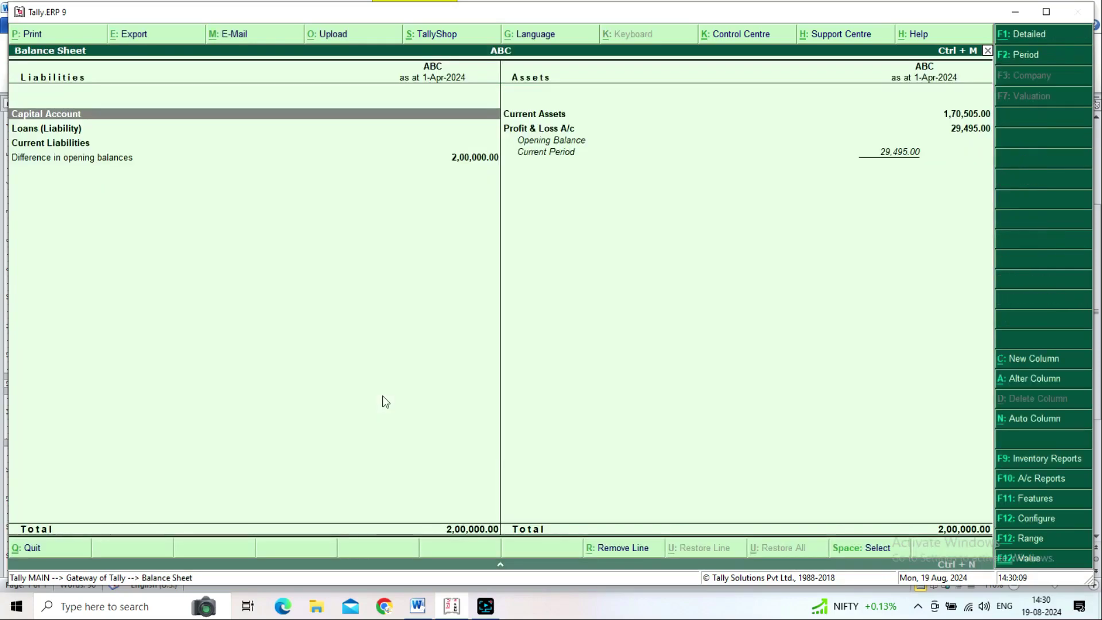
{"action": "key", "text": "Right"}
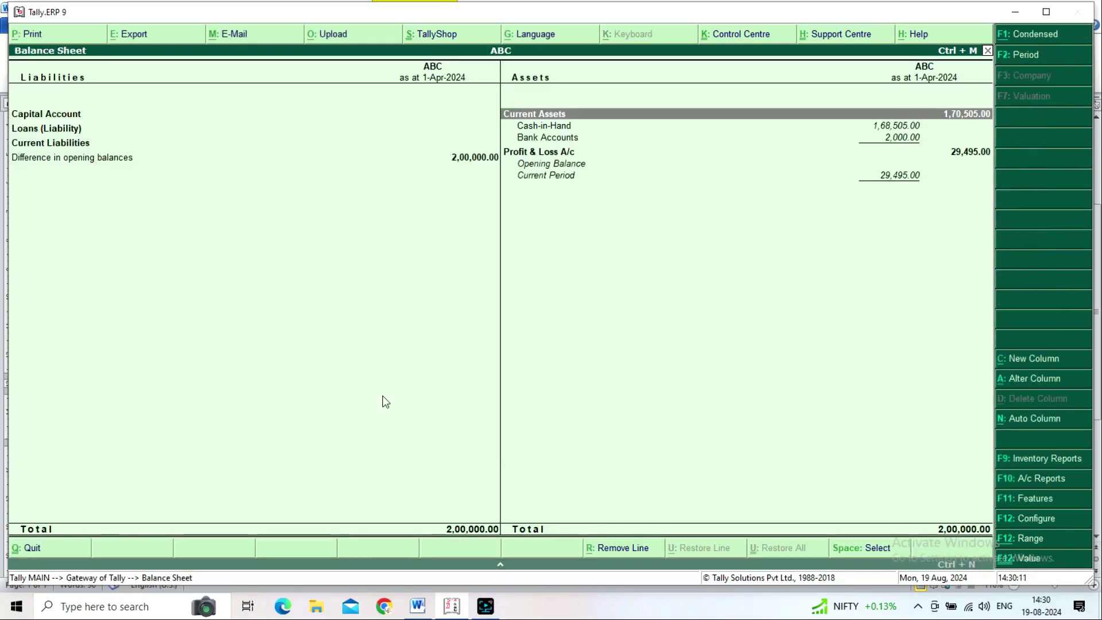
{"action": "key", "text": "Down"}
{"action": "key", "text": "Down"}
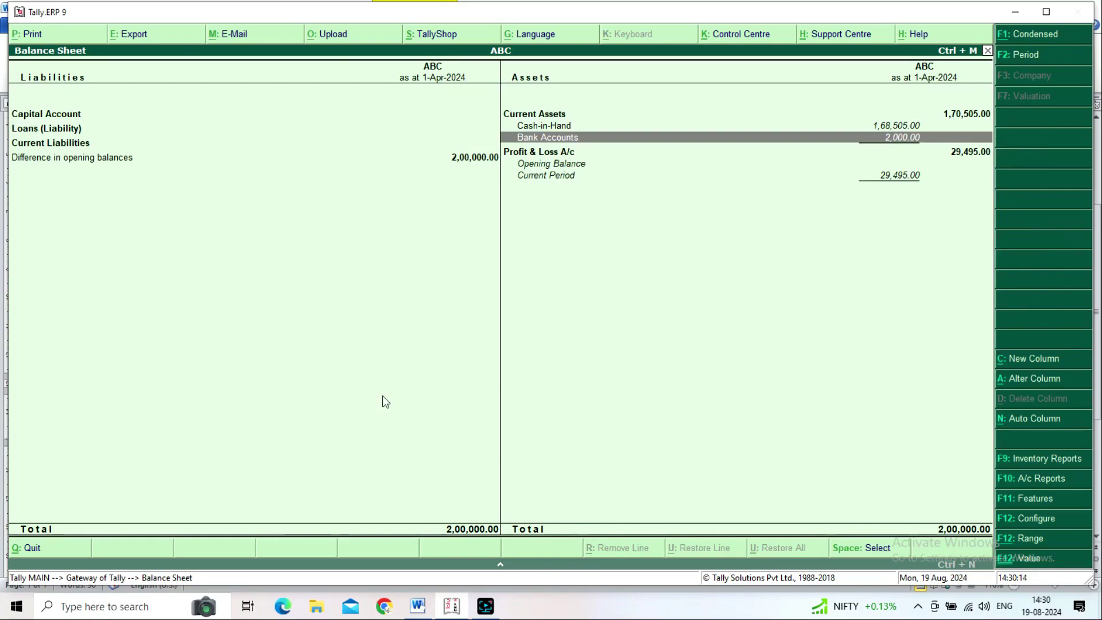